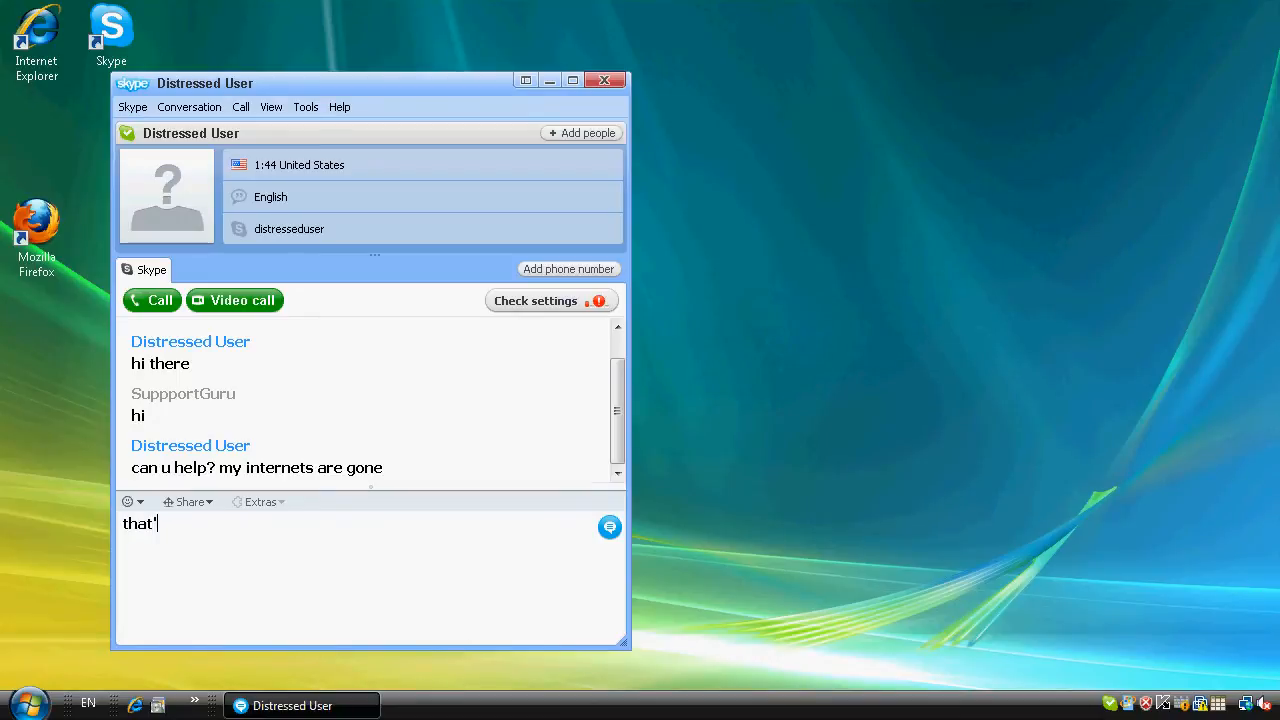
Send the chat message "that's weird. we are talking on skype. that means you do have a connection".
{"action": "type", "text": ". we are talking on skype. that means "}
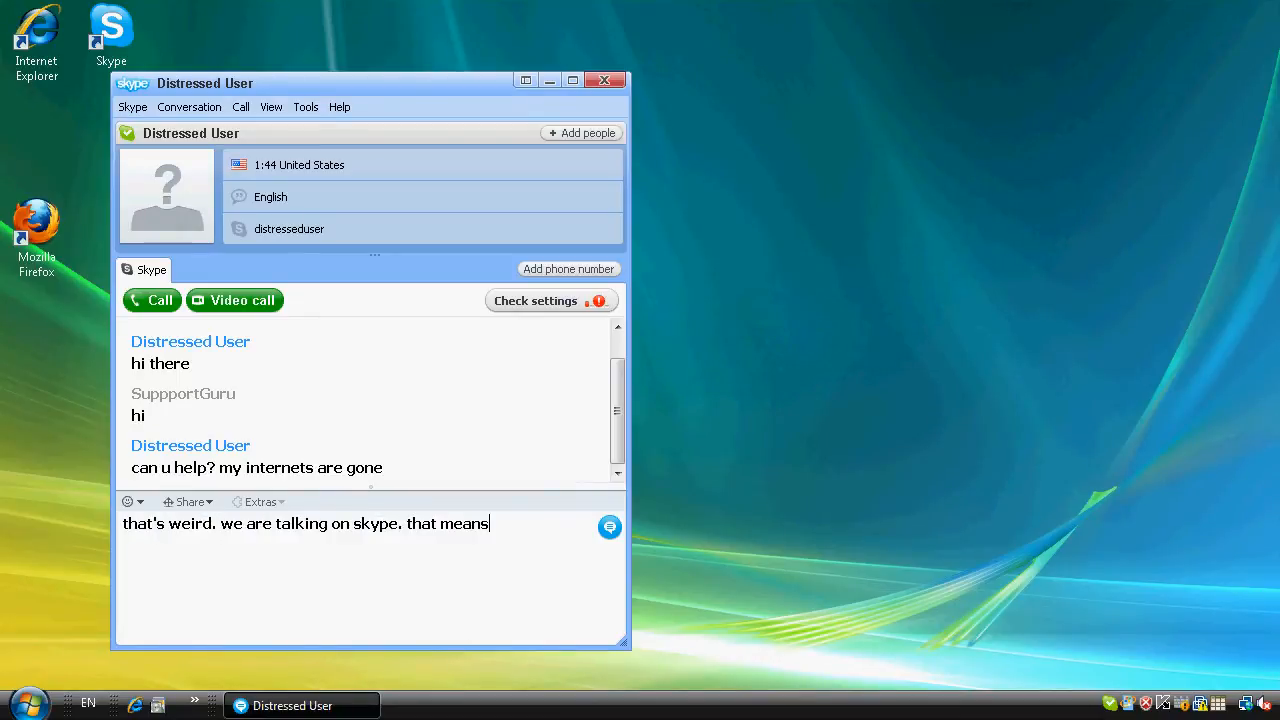
{"action": "type", "text": "you do have a connection"}
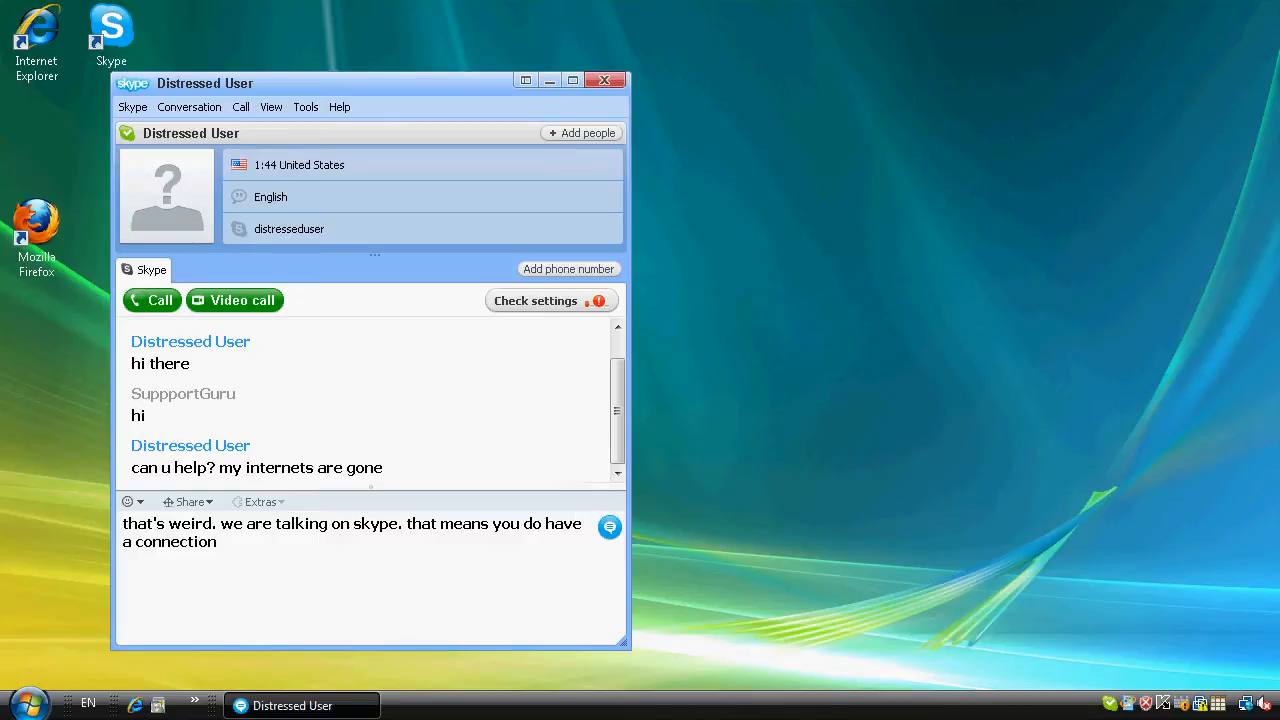
{"action": "key", "text": "Return"}
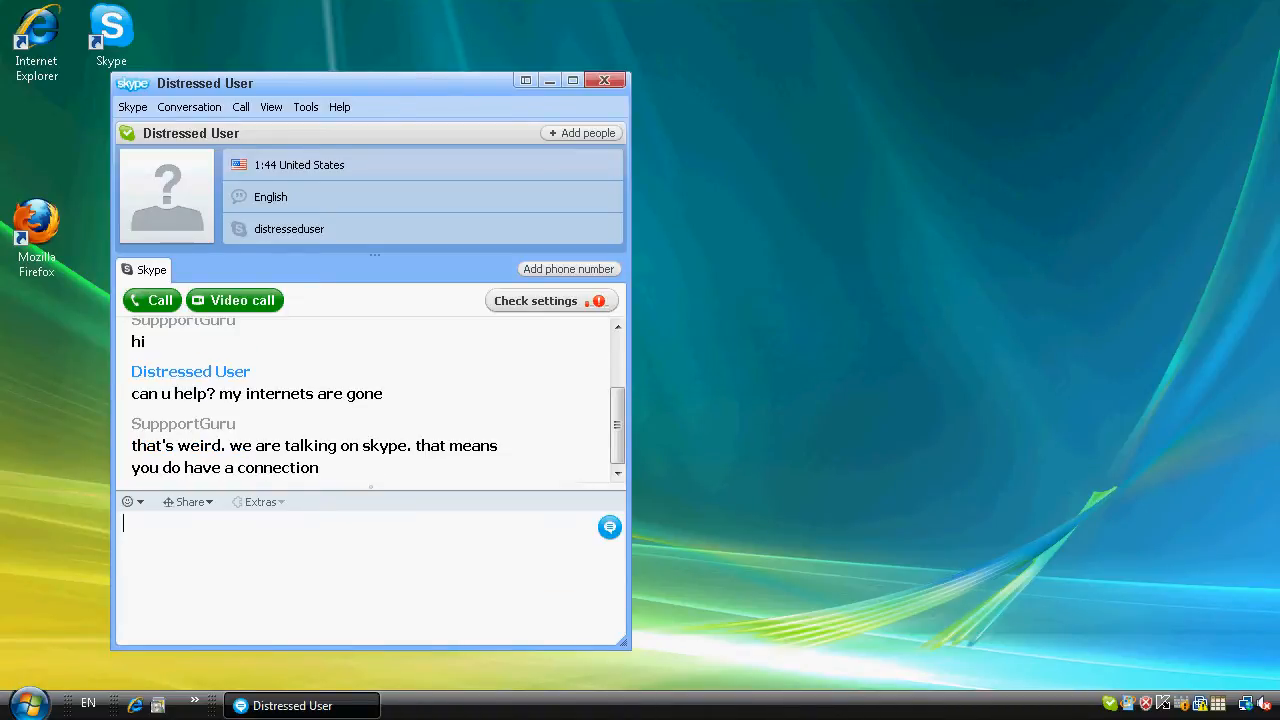
Reply in the chat with "okay i'll check".
{"action": "type", "text": "okay i'll check"}
{"action": "key", "text": "Return"}
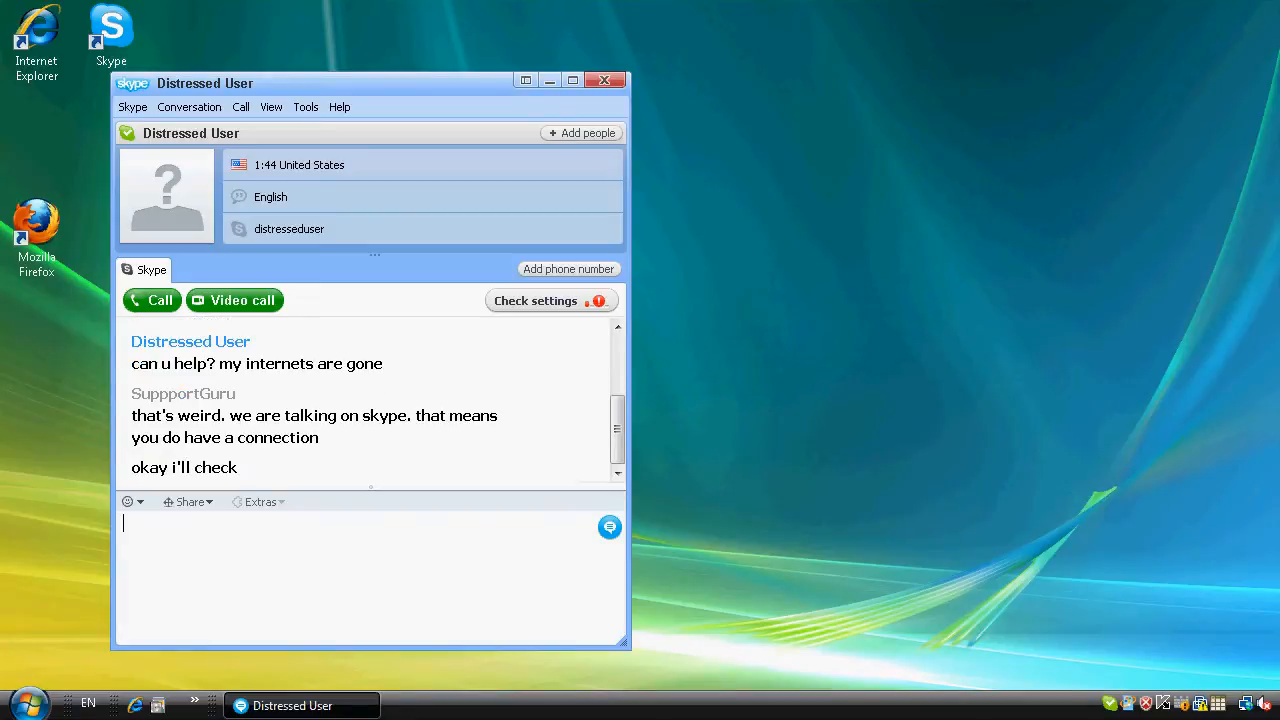
Open Firefox on skyfex.com and sign in to the SkyFex expert account.
{"action": "double_click", "coordinate": [34, 236]}
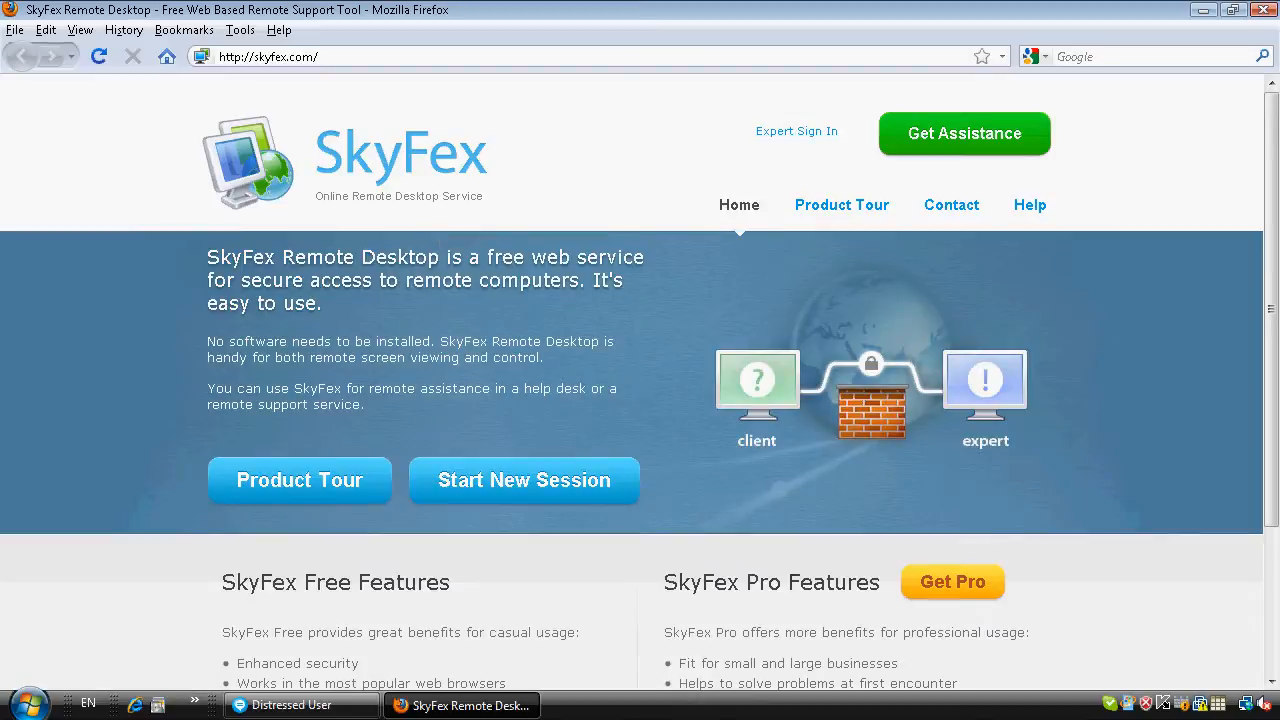
{"action": "left_click", "coordinate": [793, 133]}
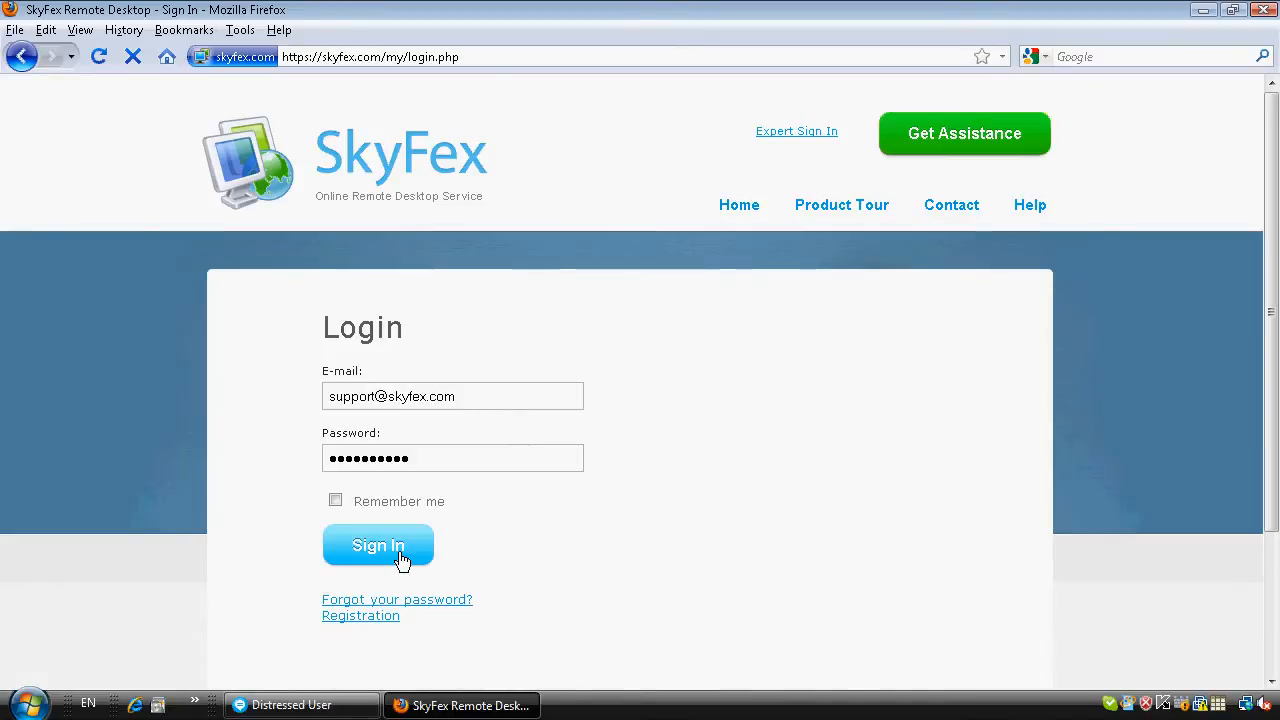
{"action": "left_click", "coordinate": [389, 552]}
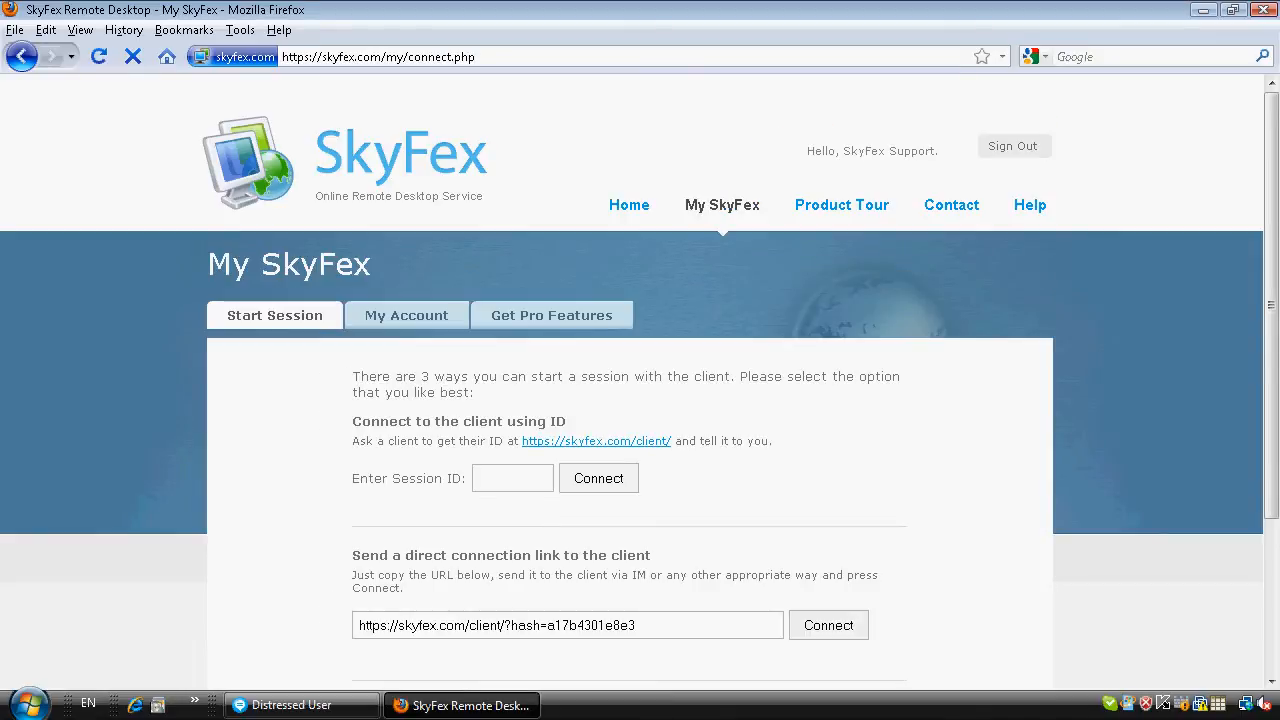
Copy the direct connection link, start connecting, and send the link in the chat with "open this link".
{"action": "left_click_drag", "start_coordinate": [665, 625], "coordinate": [289, 620]}
{"action": "key", "text": "ctrl+c"}
{"action": "left_click", "coordinate": [828, 626]}
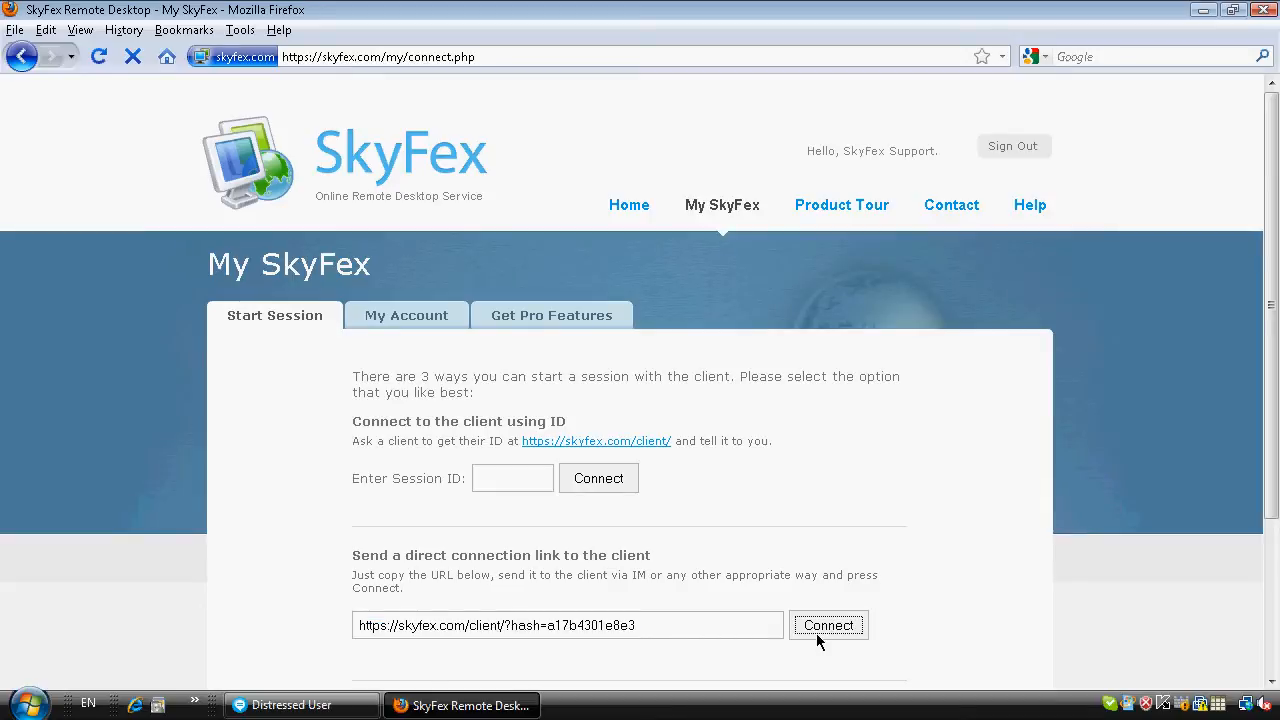
{"action": "left_click", "coordinate": [345, 705]}
{"action": "key", "text": "ctrl+v"}
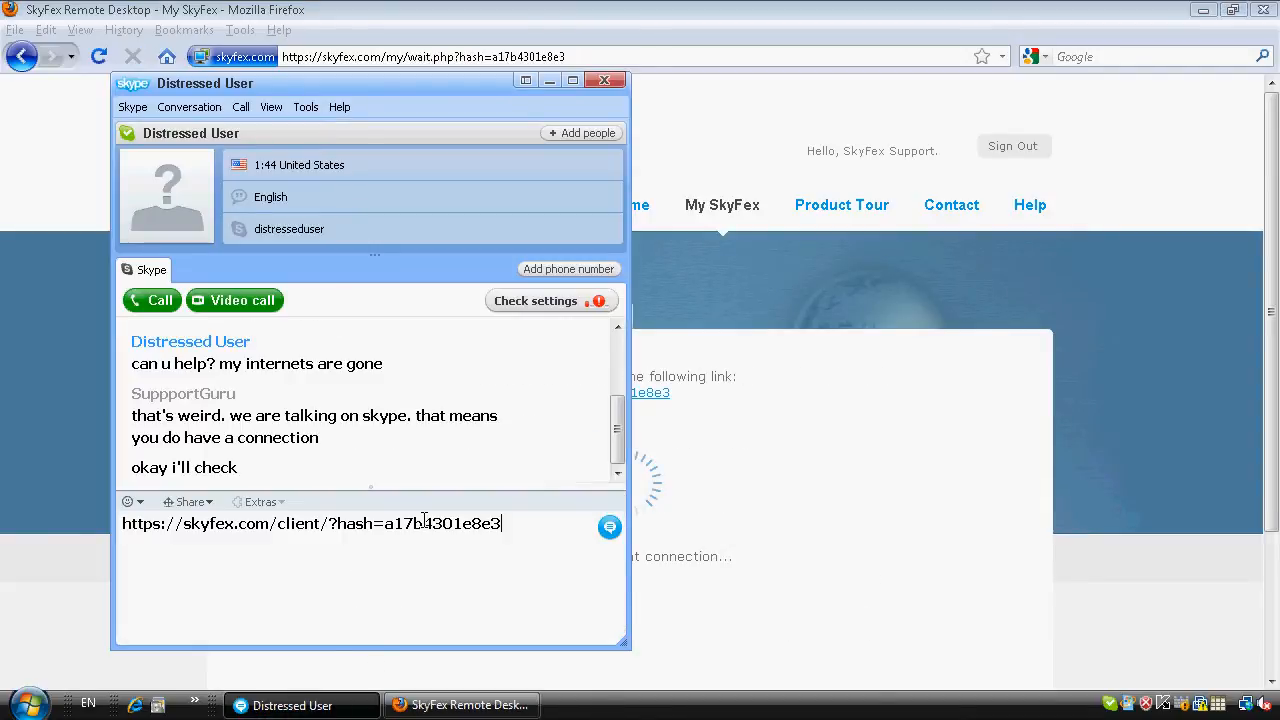
{"action": "type", "text": "open this link"}
{"action": "key", "text": "Return"}
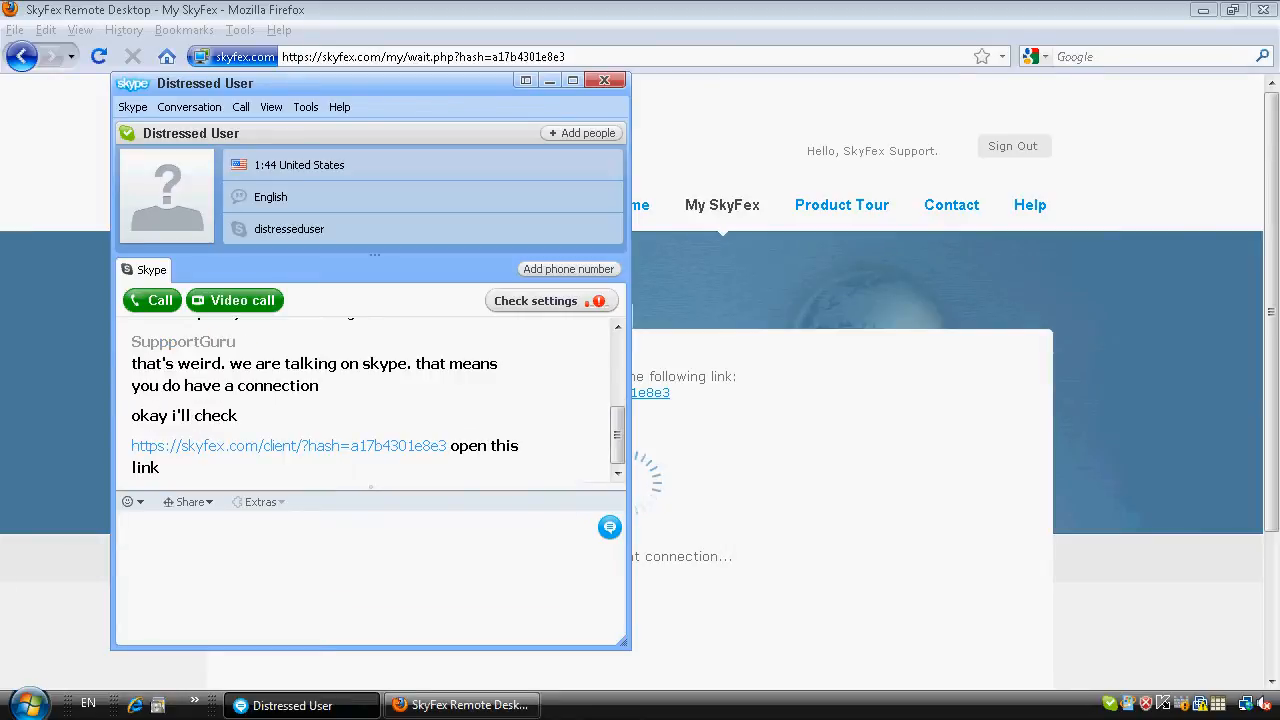
Send the chat messages "it's secure" and "allow it".
{"action": "type", "text": "it's secure"}
{"action": "key", "text": "Return"}
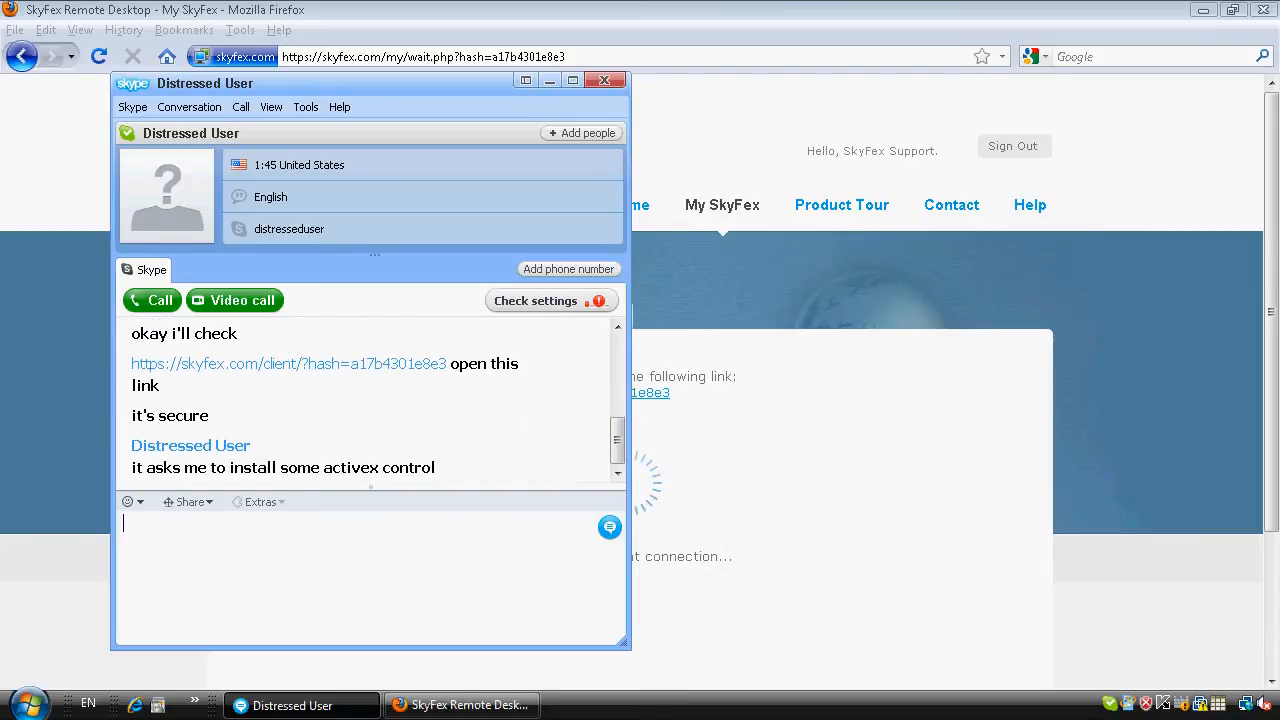
{"action": "type", "text": "allow it"}
{"action": "key", "text": "Return"}
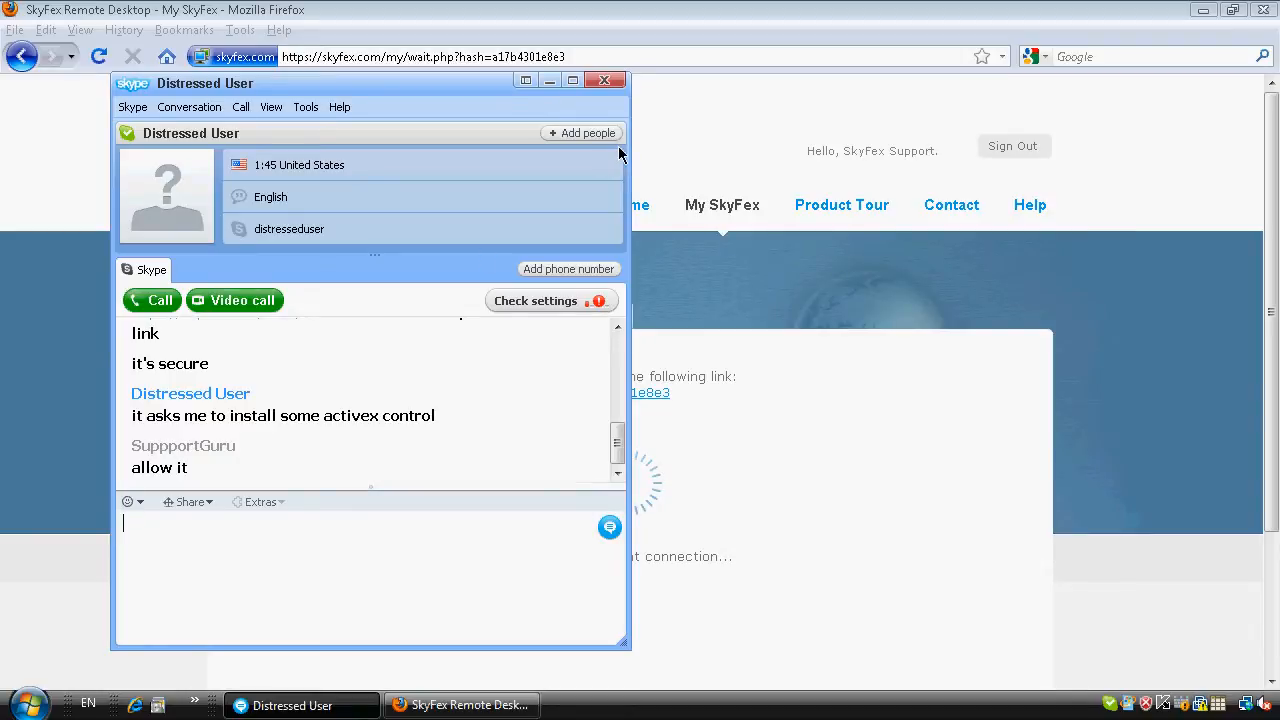
Switch to the remote session view and send "okay. show me how your internet is gone".
{"action": "left_click", "coordinate": [662, 12]}
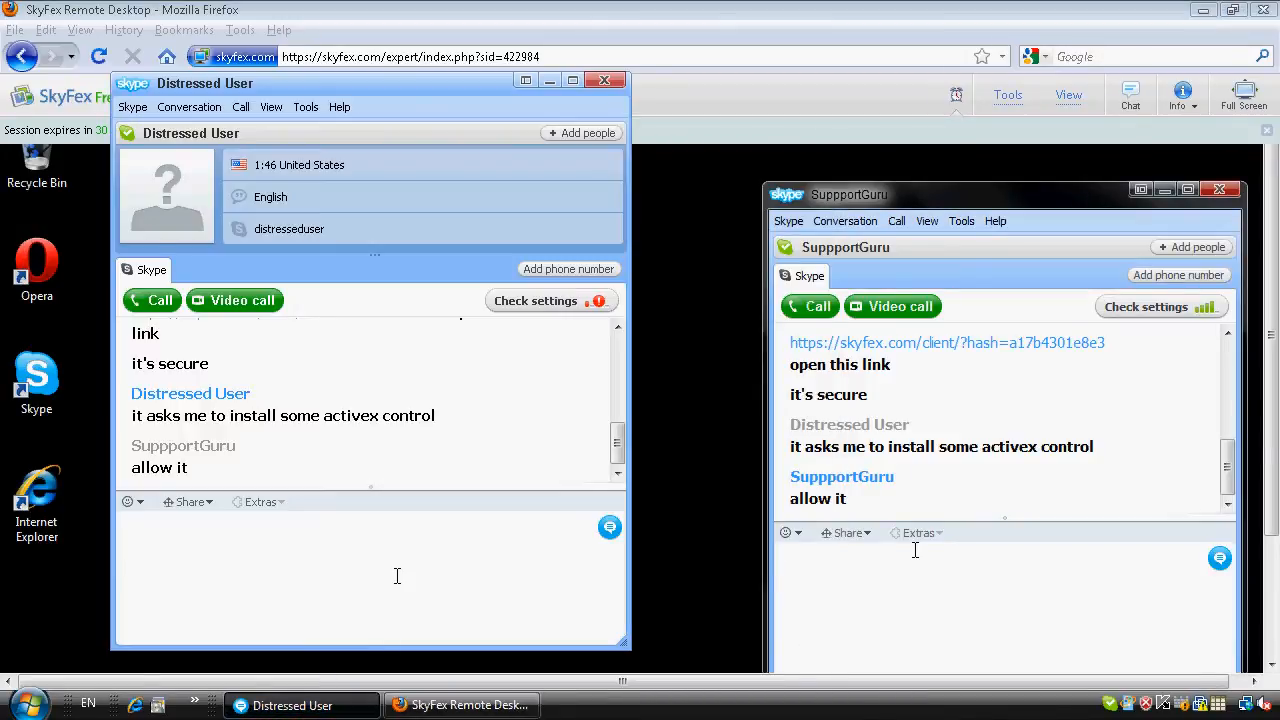
{"action": "type", "text": "okay. show me how "}
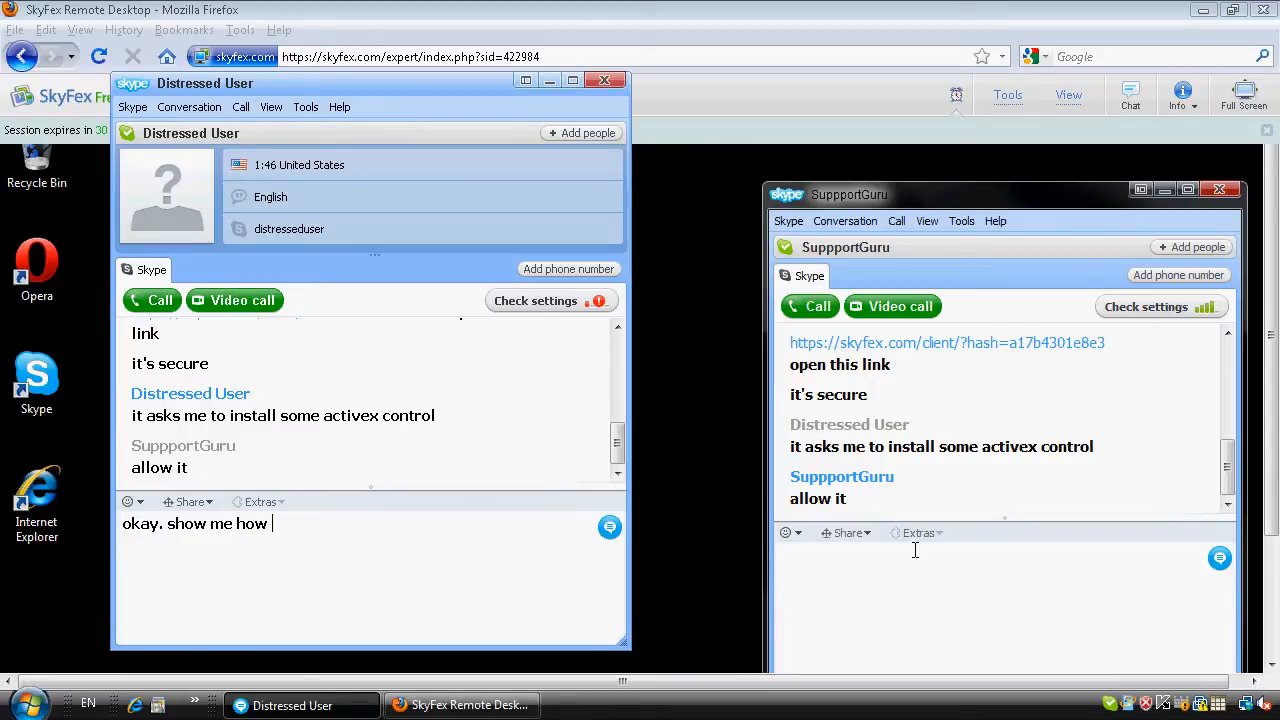
{"action": "type", "text": "your internet is gone"}
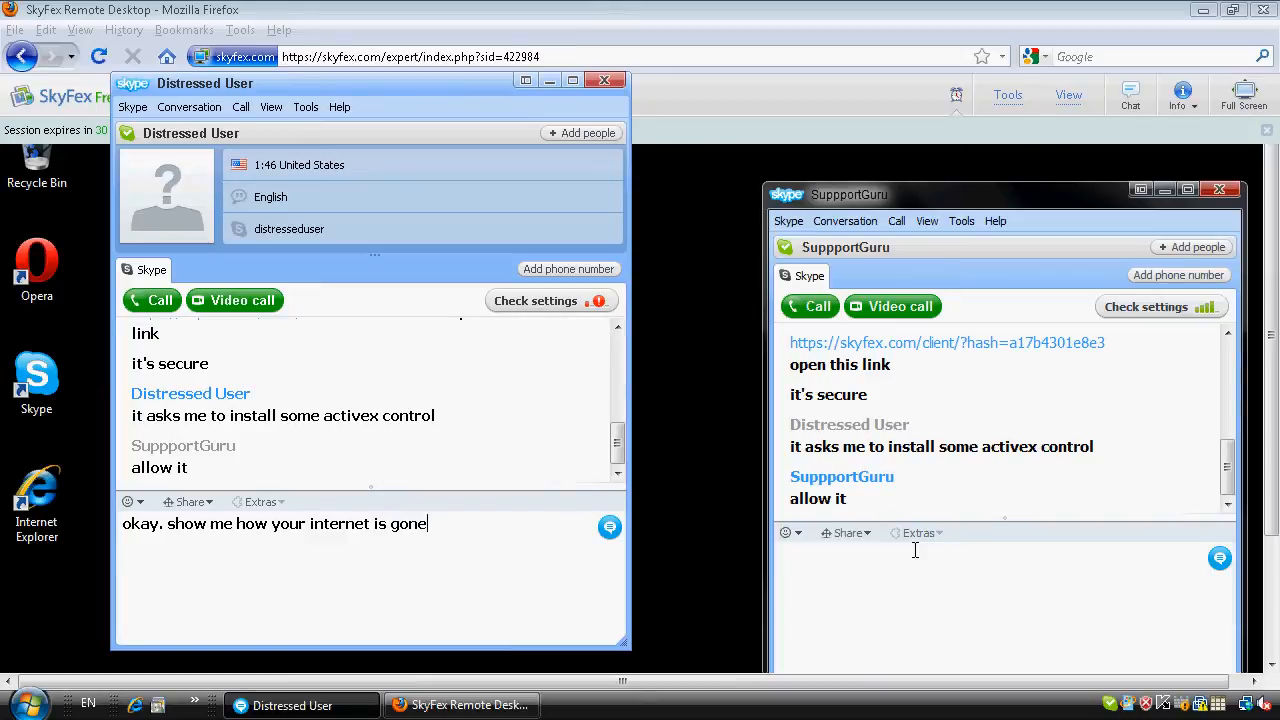
{"action": "key", "text": "Return"}
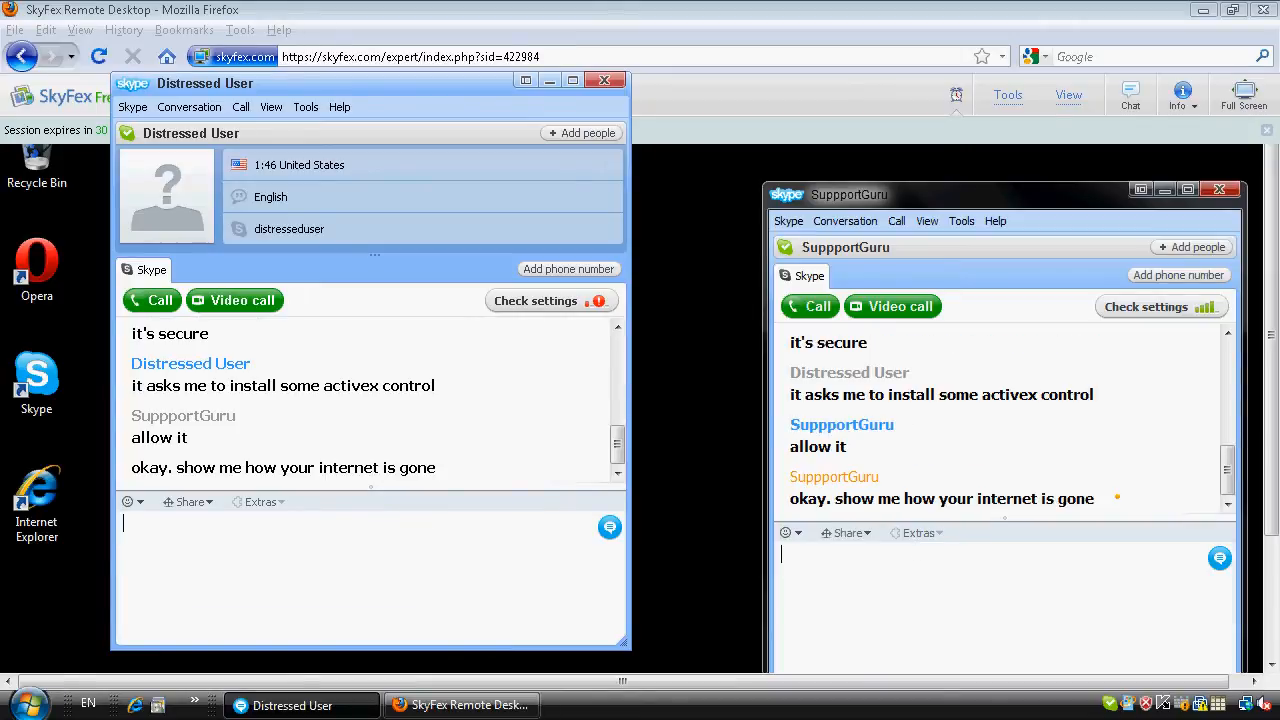
Open Internet Explorer on the client's desktop and return to the chat window.
{"action": "double_click", "coordinate": [50, 498]}
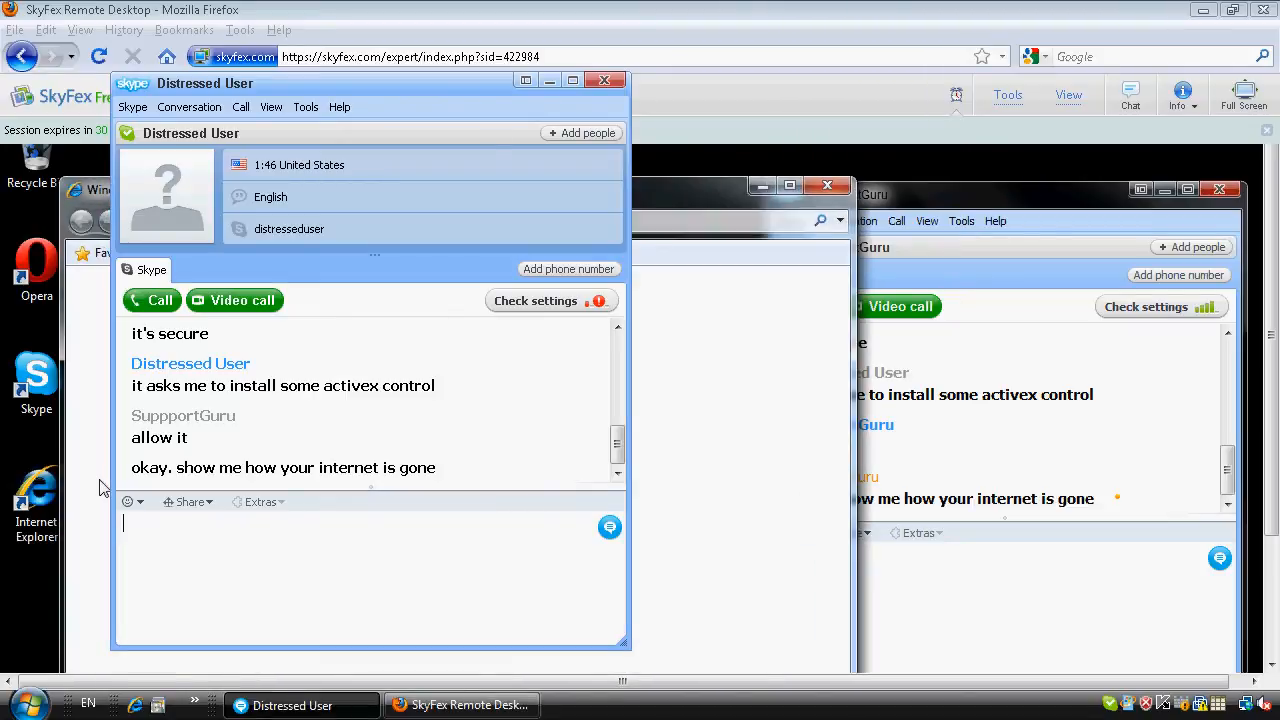
{"action": "left_click", "coordinate": [550, 80]}
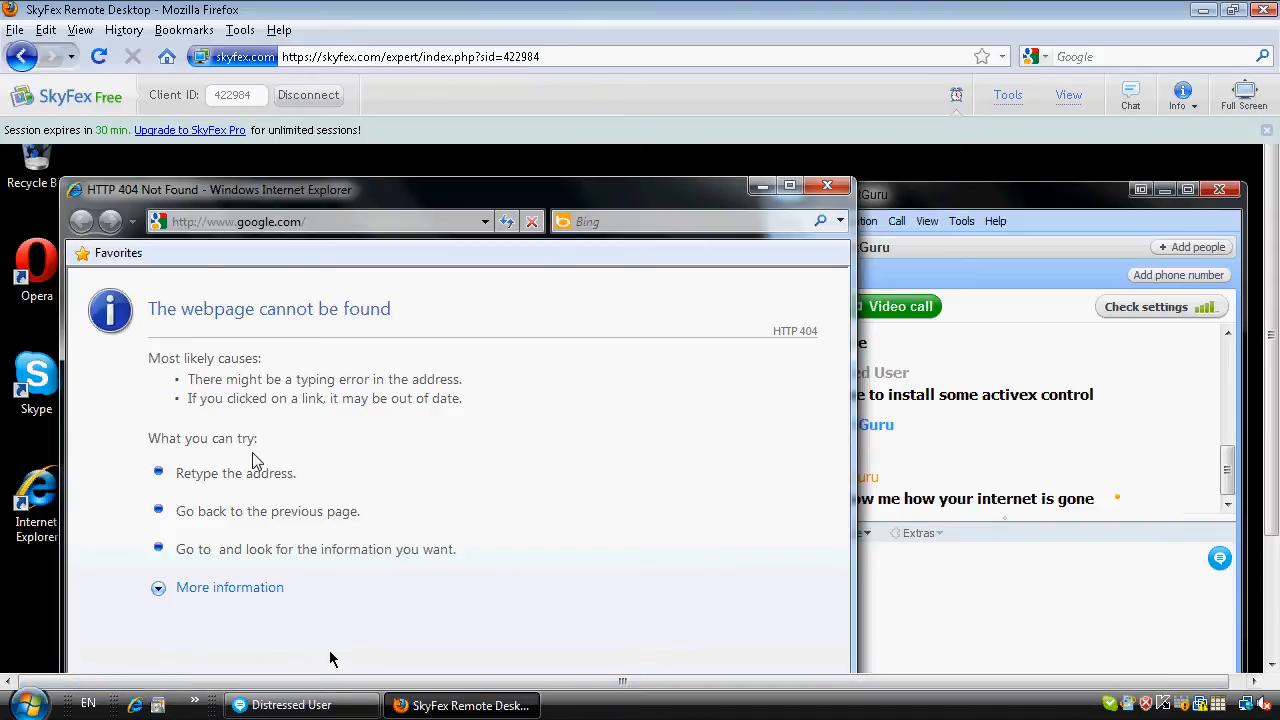
{"action": "left_click", "coordinate": [335, 705]}
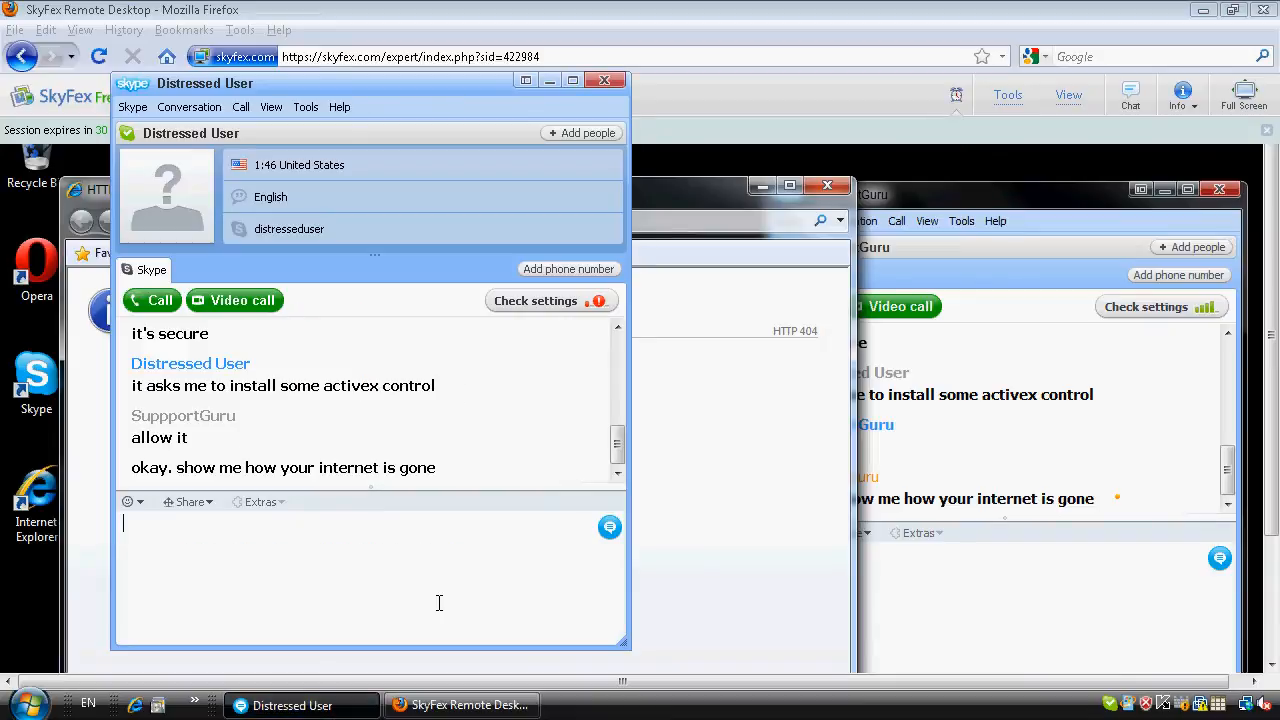
Send "that's interesting" and "it guess i will need to take control of your pc for a couple of minutes".
{"action": "type", "text": "that's interesting"}
{"action": "key", "text": "Return"}
{"action": "type", "text": "it guess i will need to"}
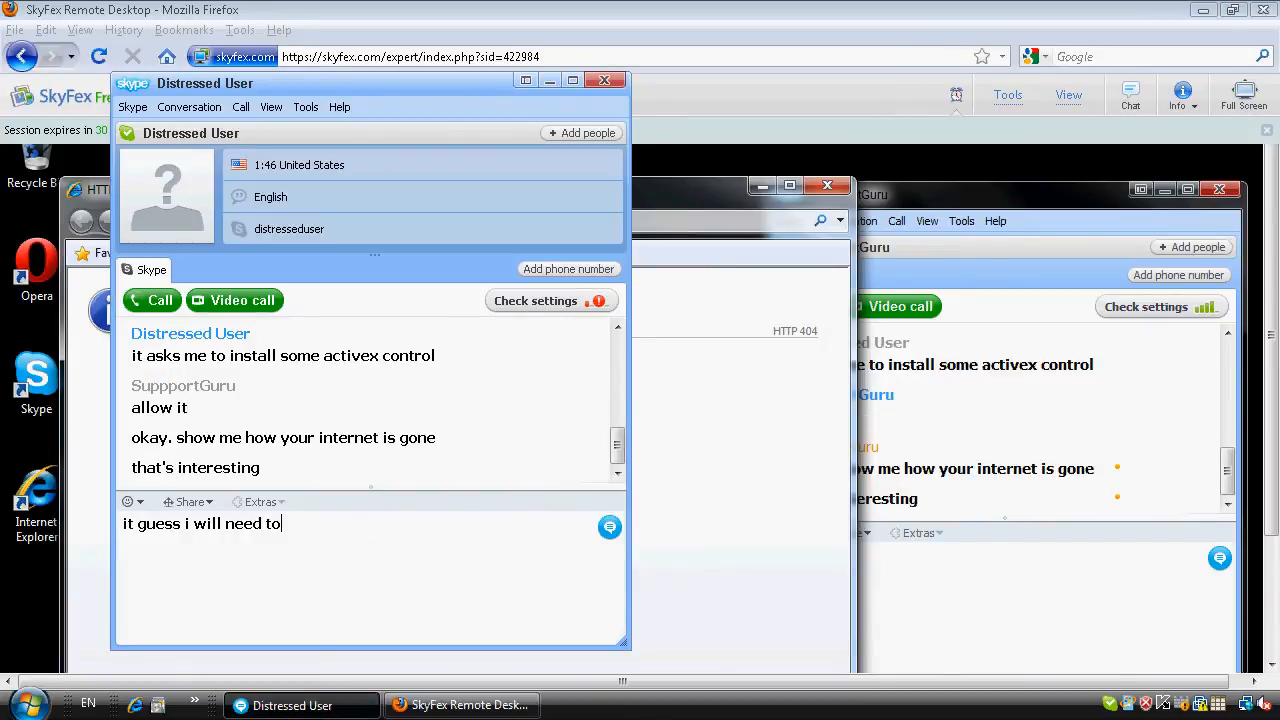
{"action": "type", "text": " take control of your pc for a couple of minutes"}
{"action": "key", "text": "Return"}
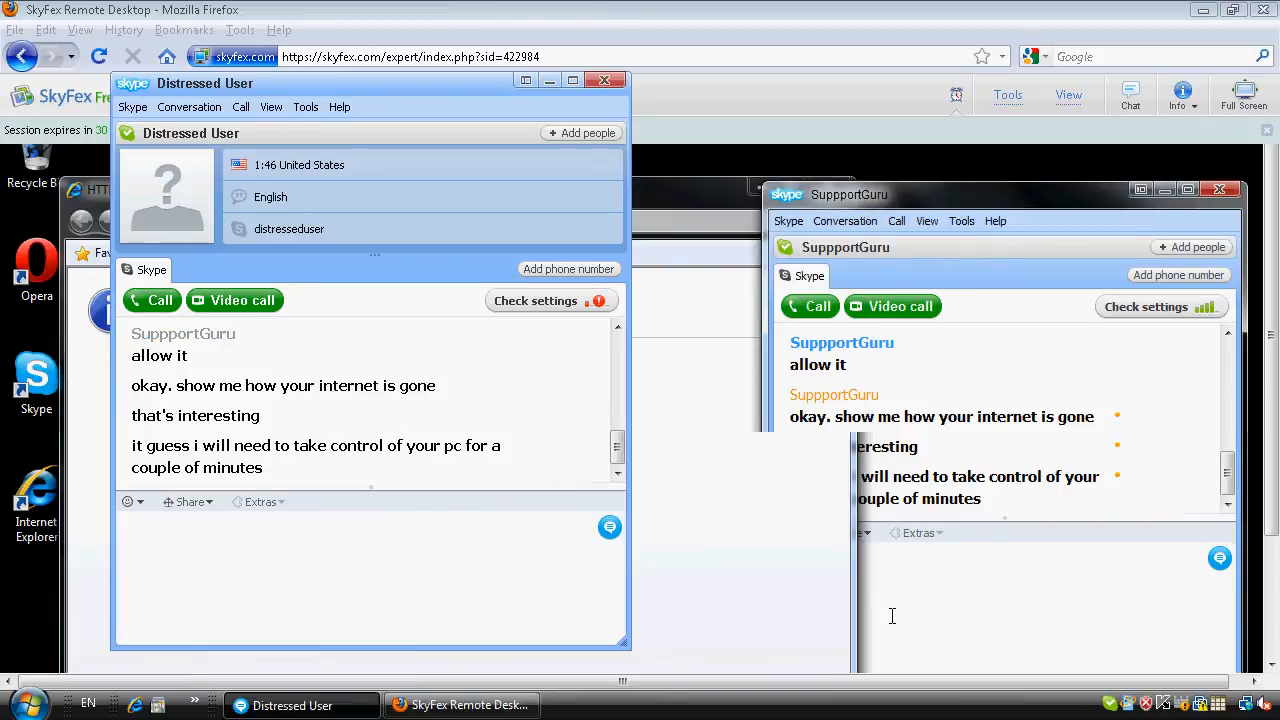
Exchange the chat messages "is it secure?", "yep" and "okay then".
{"action": "type", "text": "is it secure?"}
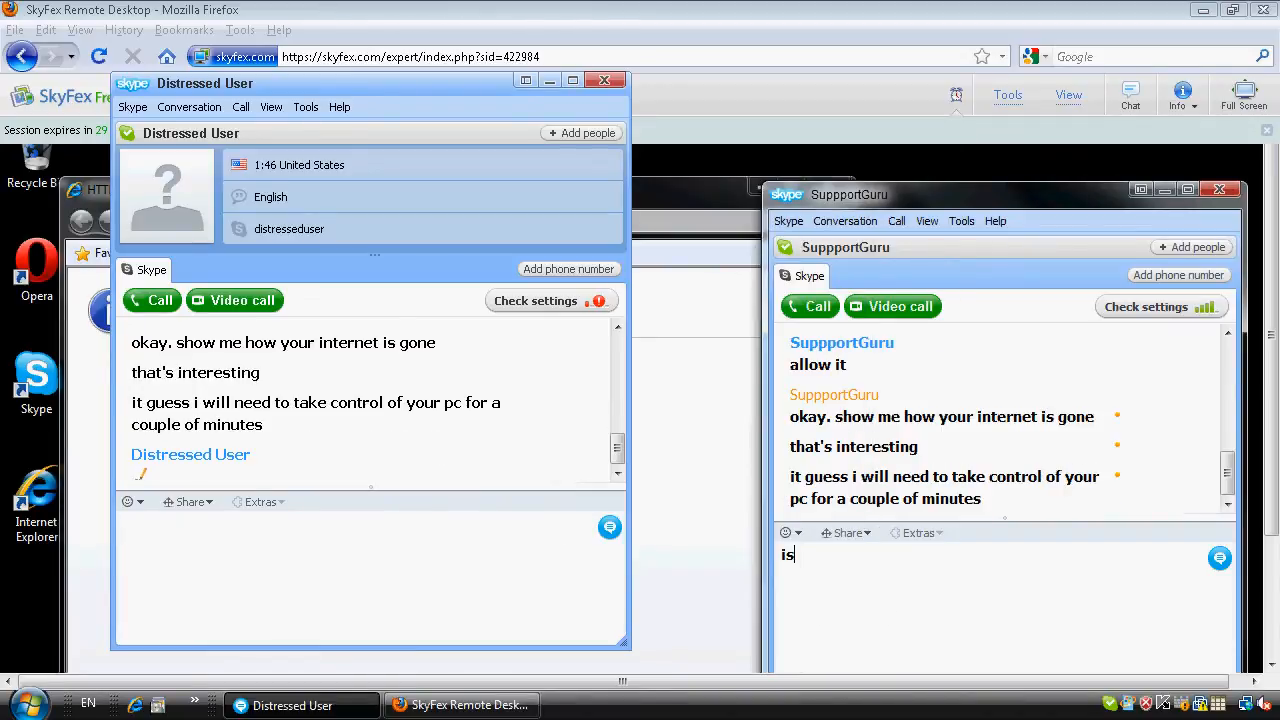
{"action": "key", "text": "Return"}
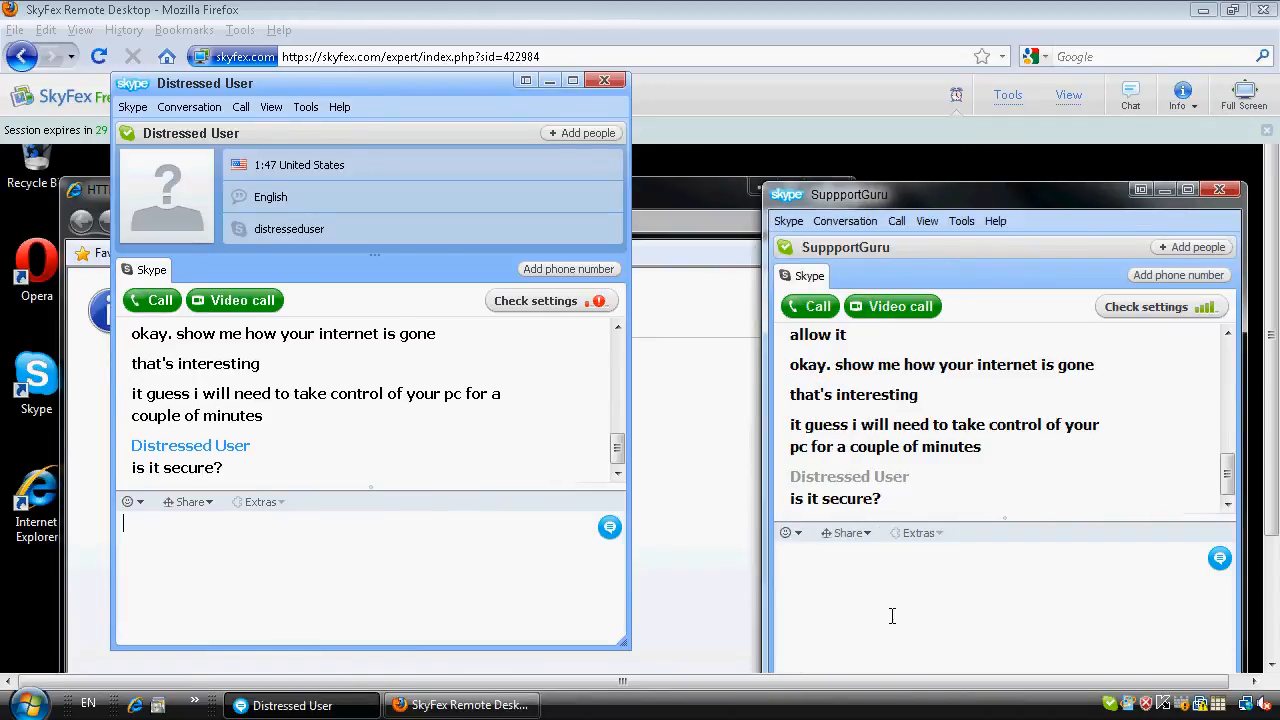
{"action": "type", "text": "yep"}
{"action": "key", "text": "Return"}
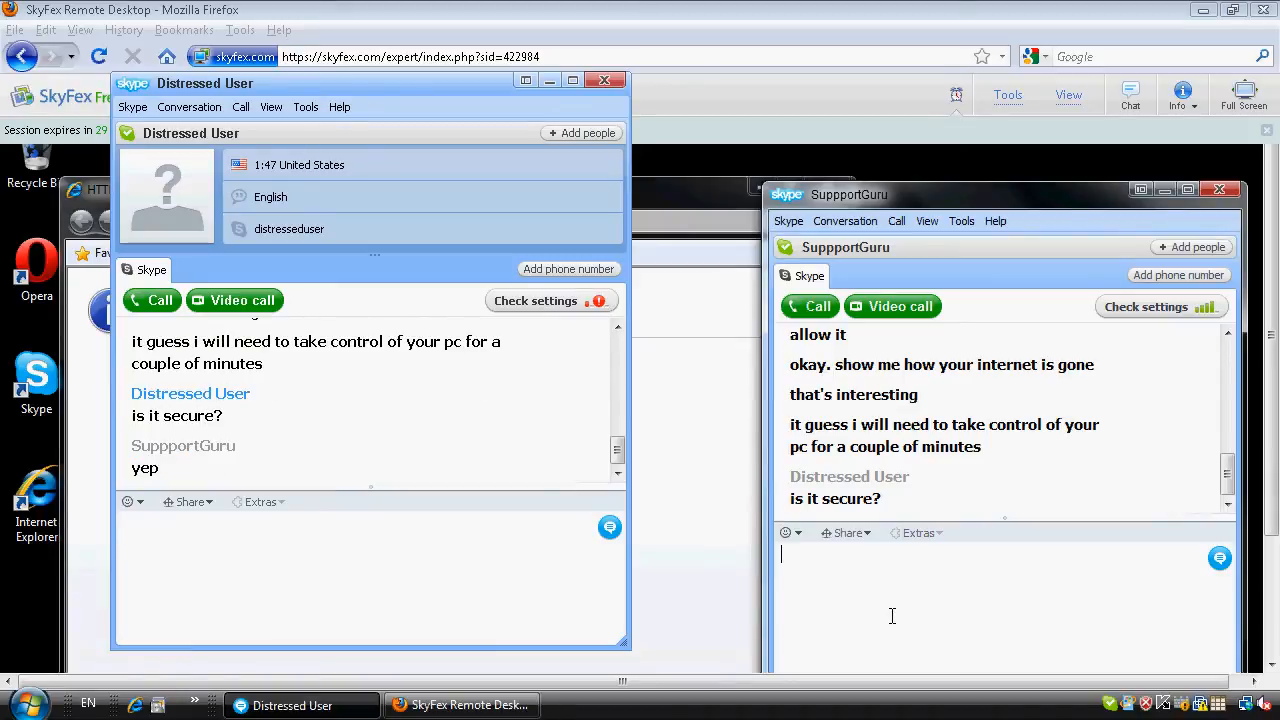
{"action": "type", "text": "okay then"}
{"action": "key", "text": "Return"}
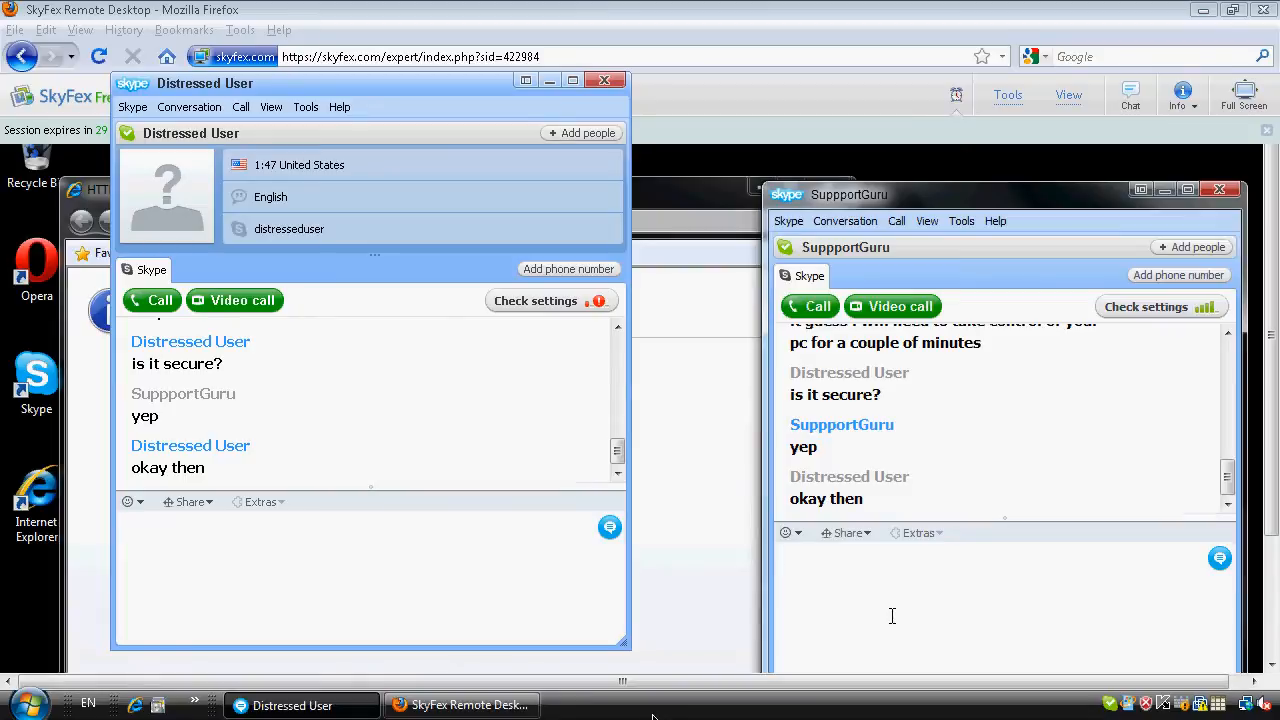
Turn on Remote Control from the SkyFex tools.
{"action": "left_click", "coordinate": [1008, 95]}
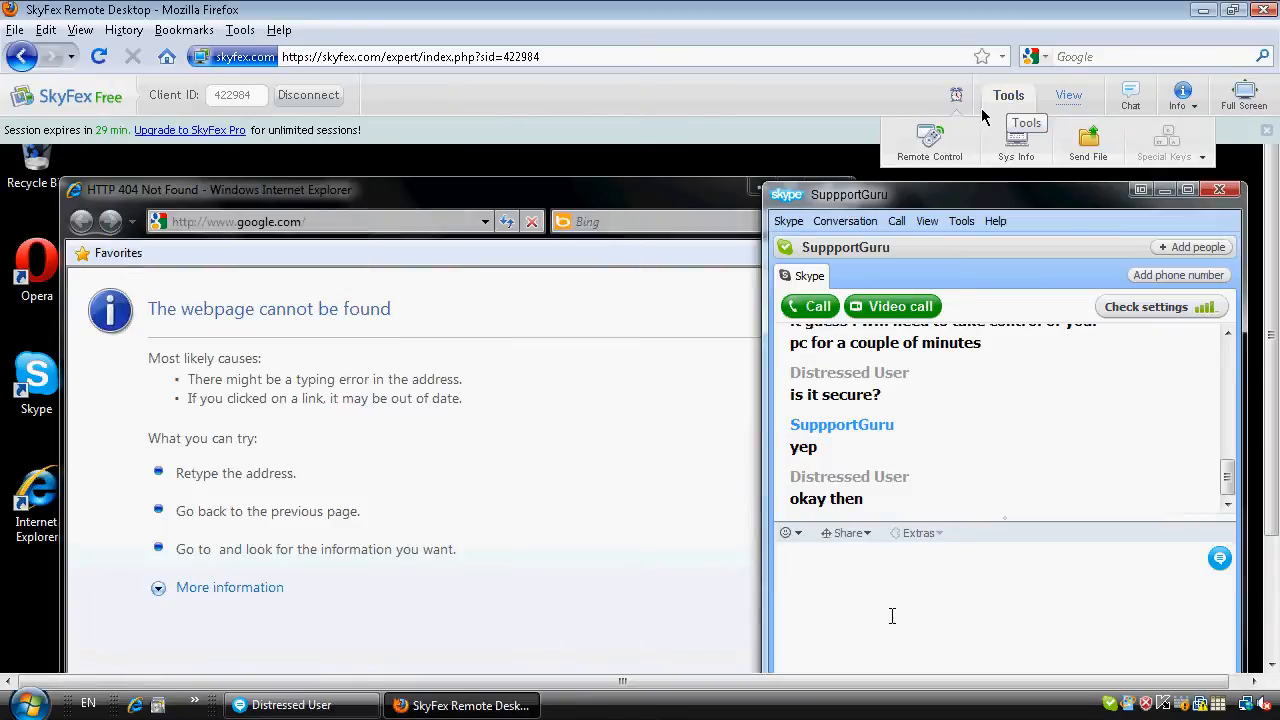
{"action": "left_click", "coordinate": [921, 150]}
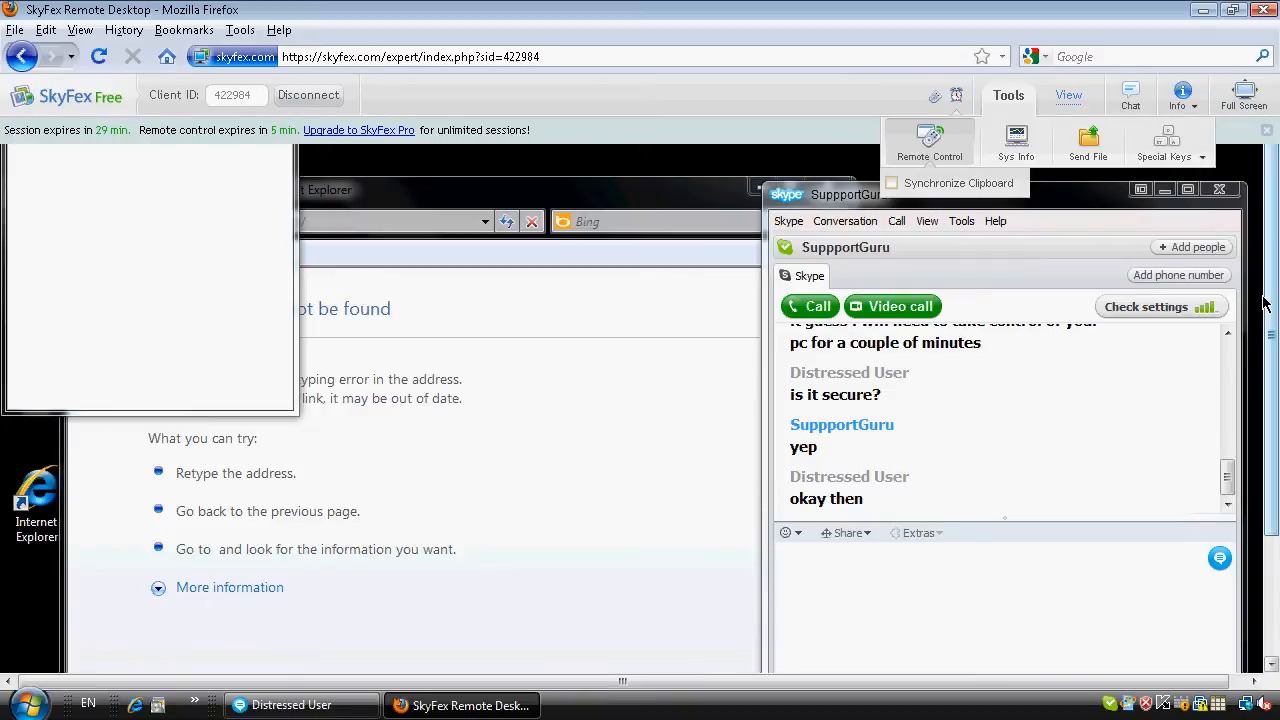
Open the Command Prompt on the remote computer by searching the Start menu for cmd.
{"action": "scroll", "coordinate": [1263, 303], "scroll_direction": "down", "scroll_amount": 3}
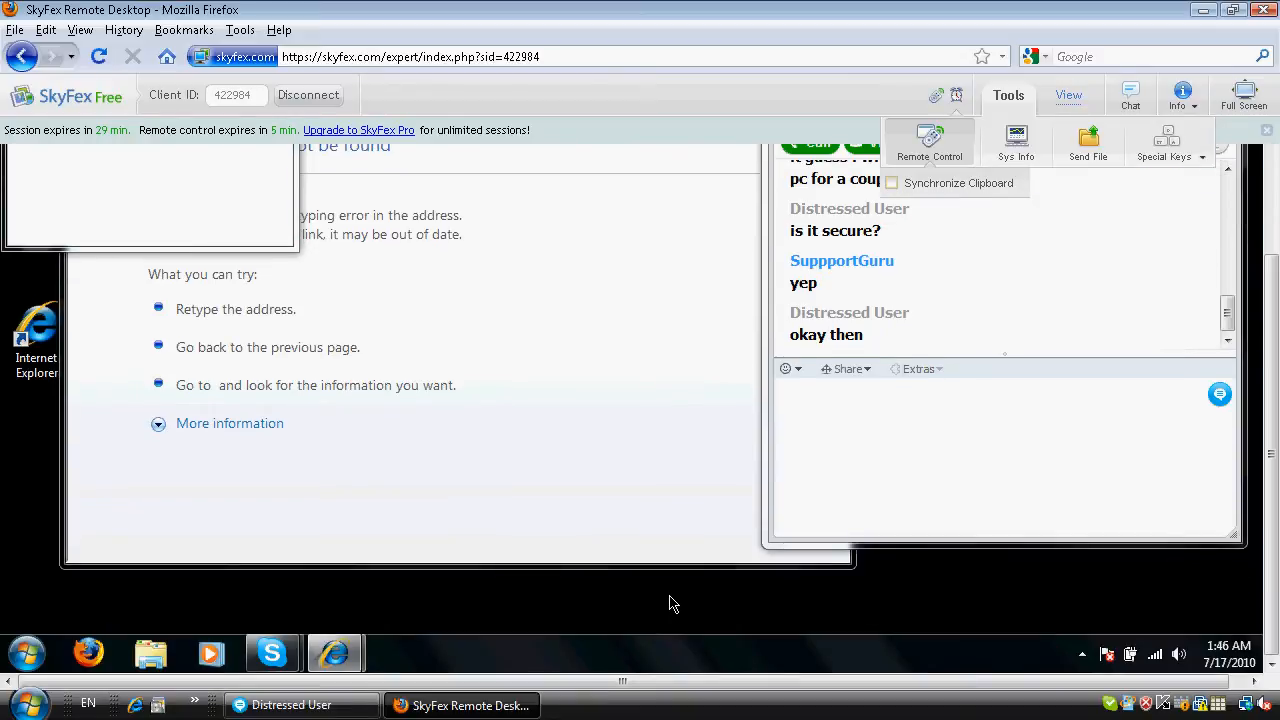
{"action": "left_click", "coordinate": [28, 655]}
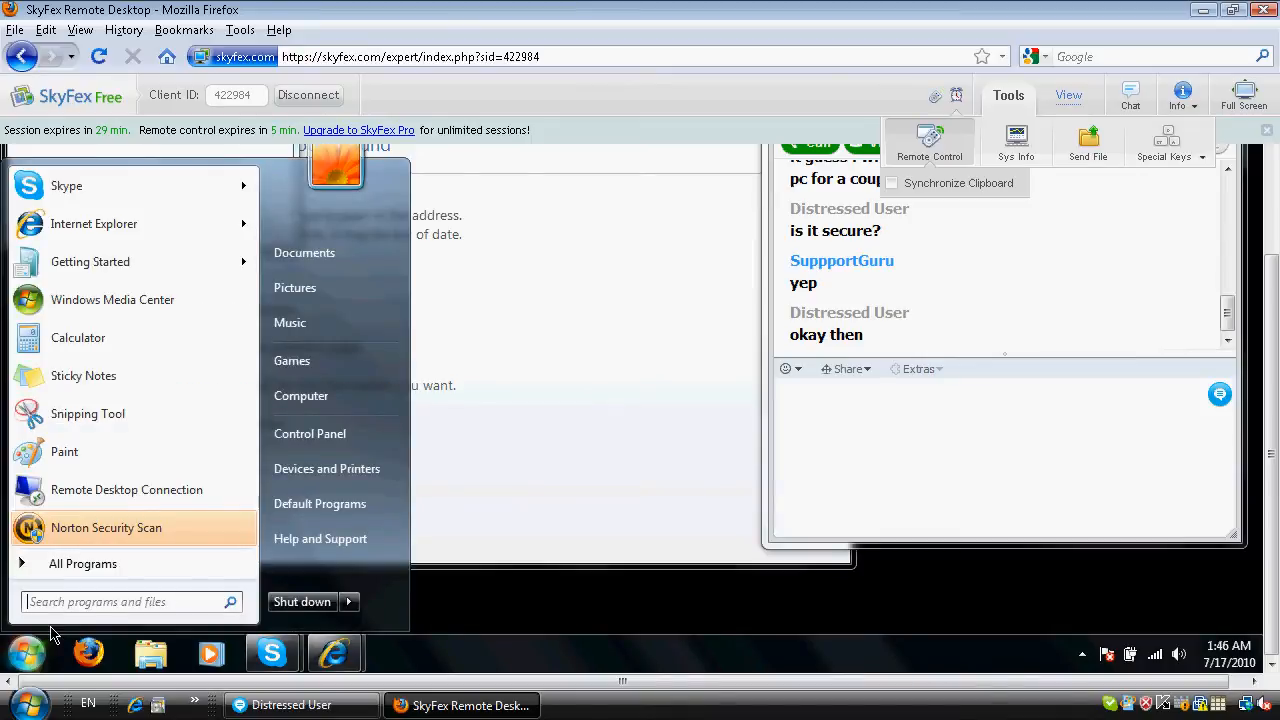
{"action": "type", "text": "cmd"}
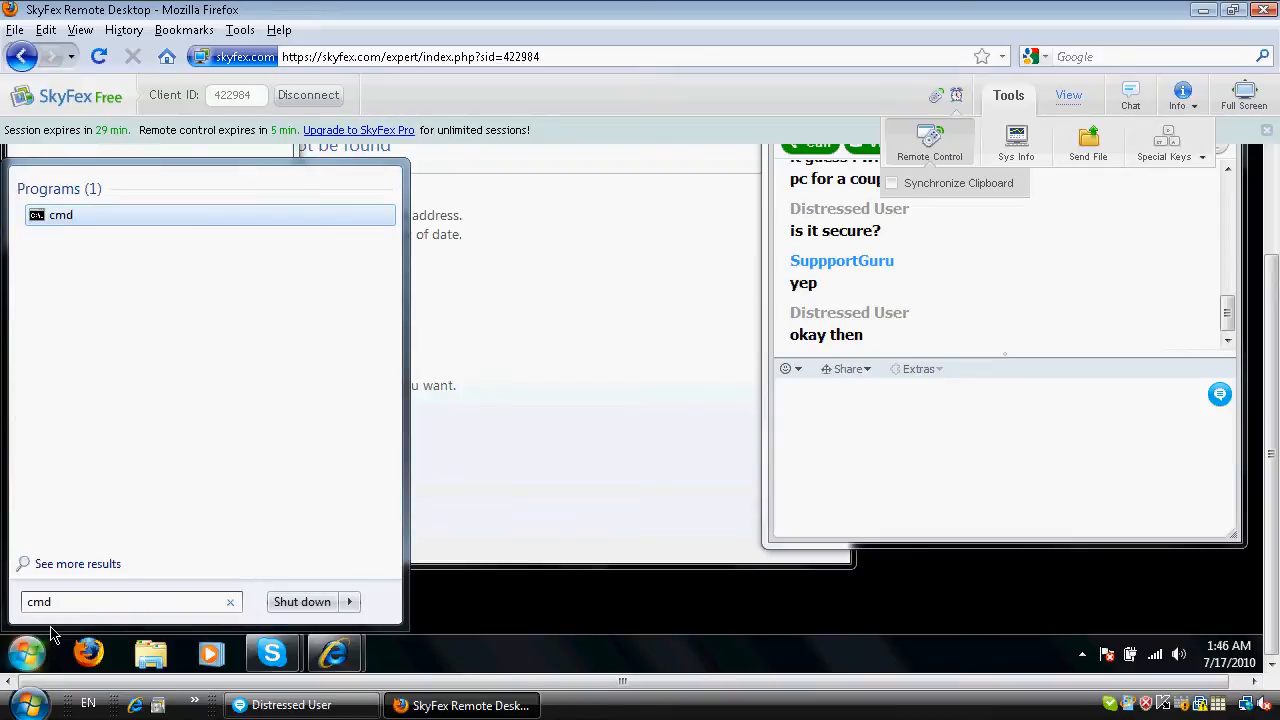
{"action": "key", "text": "Return"}
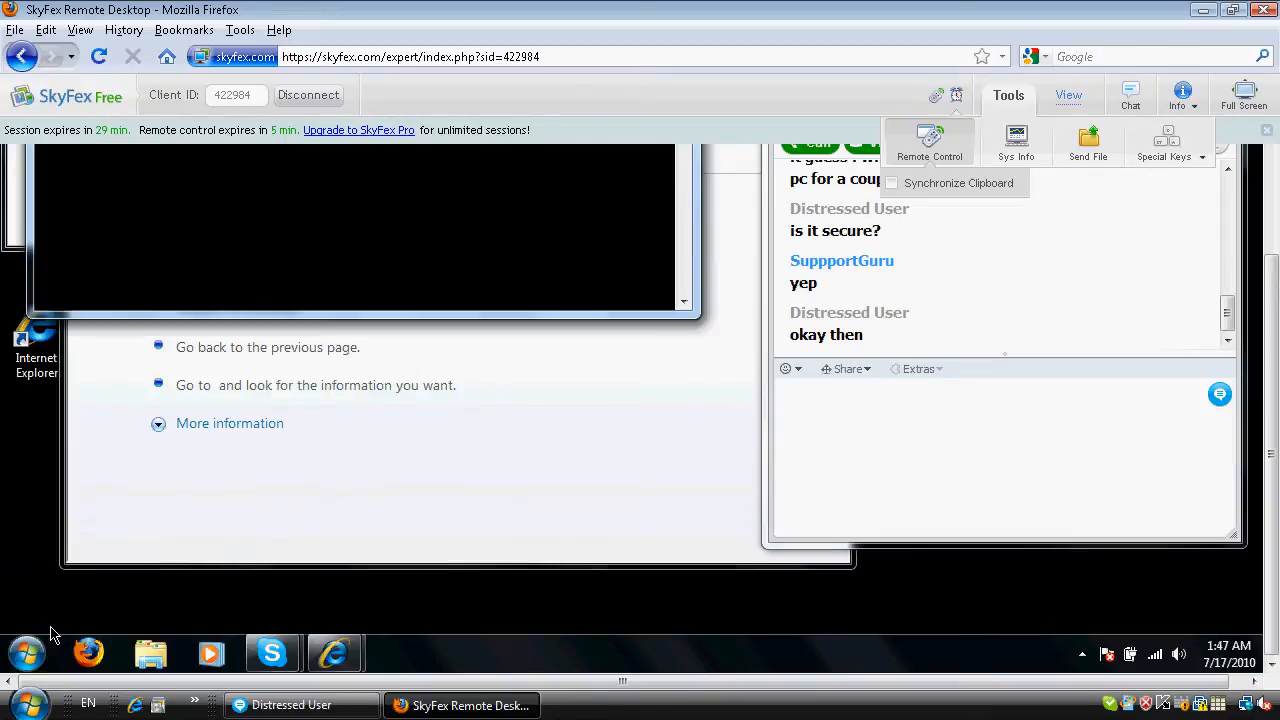
Run ping google.com in the remote Command Prompt and close the window.
{"action": "scroll", "coordinate": [741, 523], "scroll_direction": "up", "scroll_amount": 3}
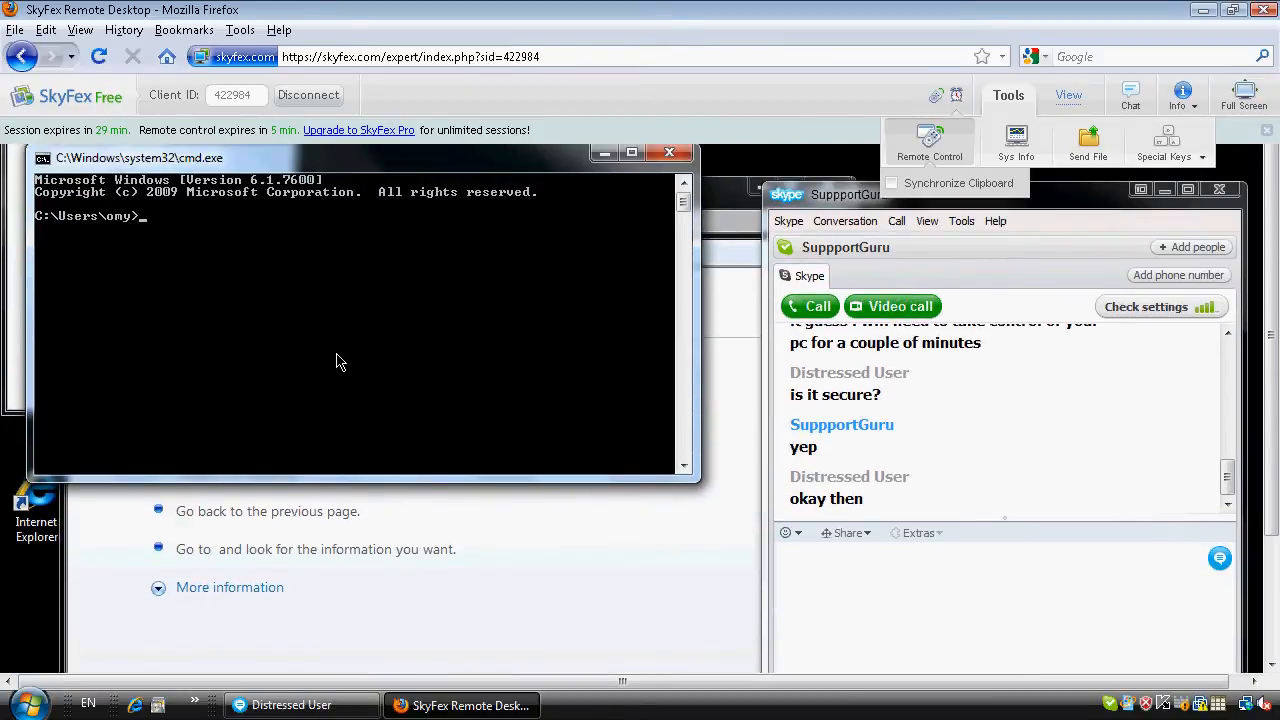
{"action": "type", "text": "ping google.com"}
{"action": "key", "text": "Return"}
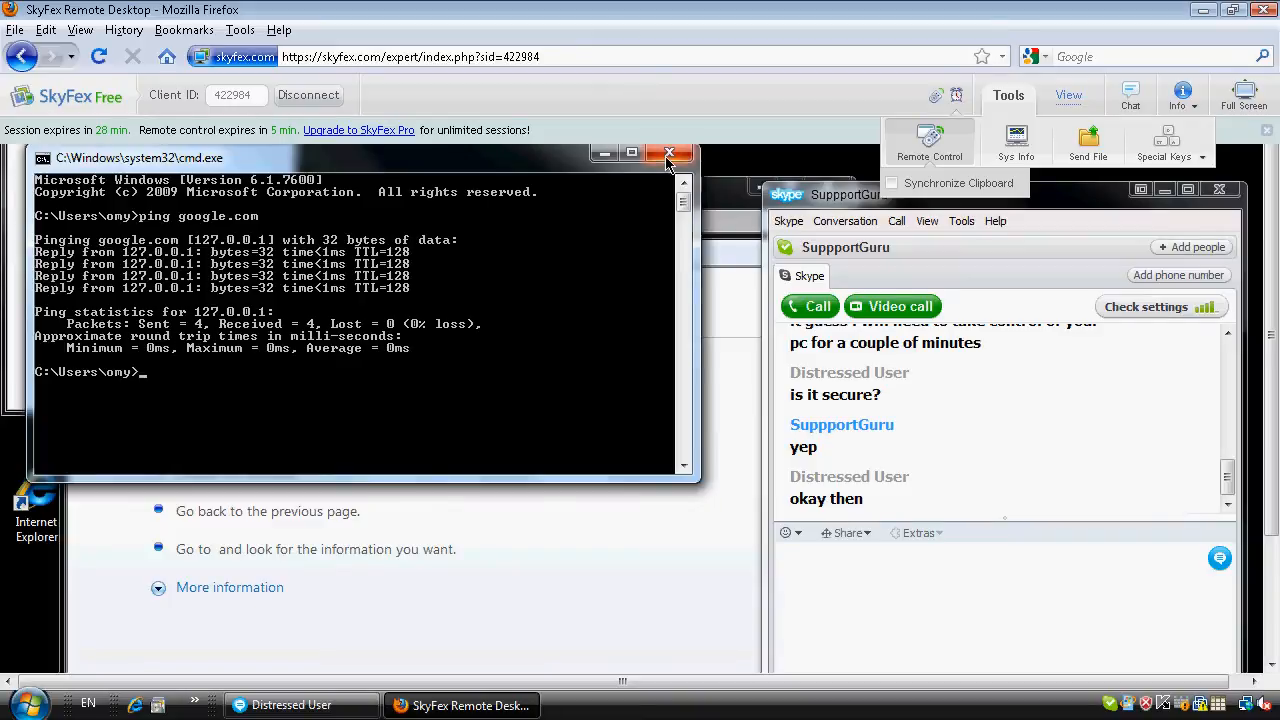
{"action": "key", "text": "alt+F4"}
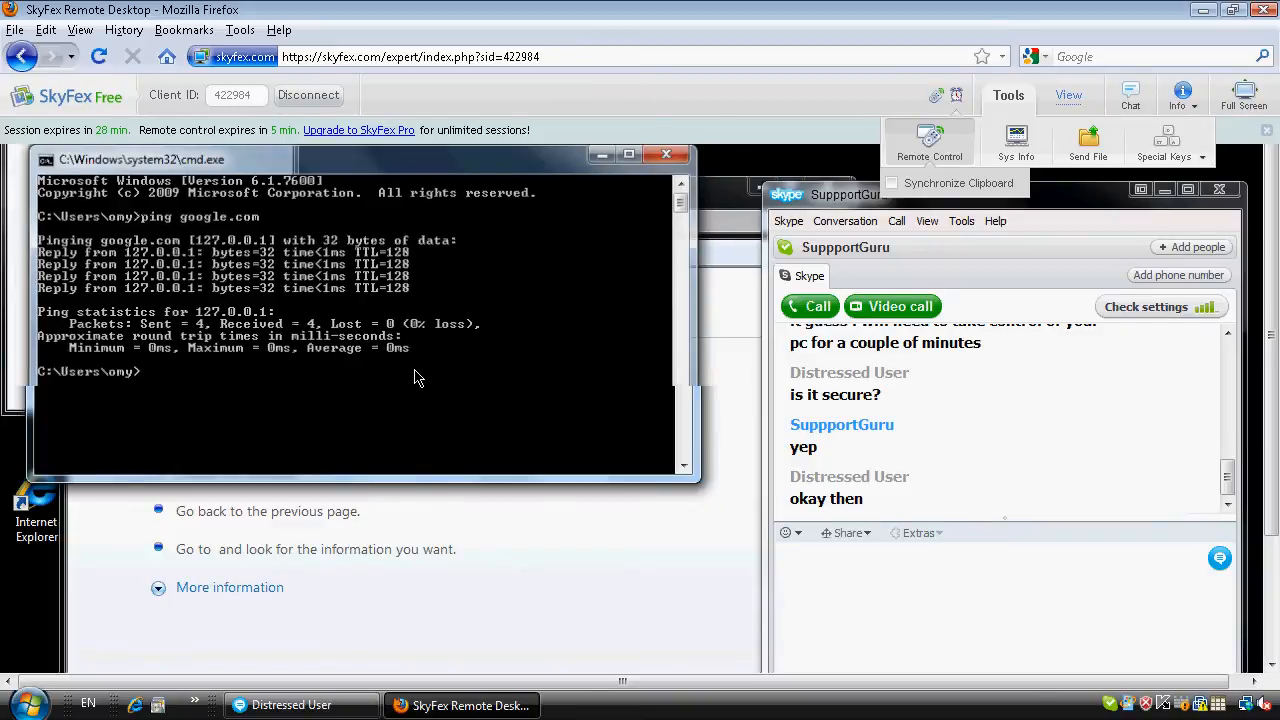
{"action": "left_click_drag", "start_coordinate": [1272, 448], "coordinate": [1272, 566]}
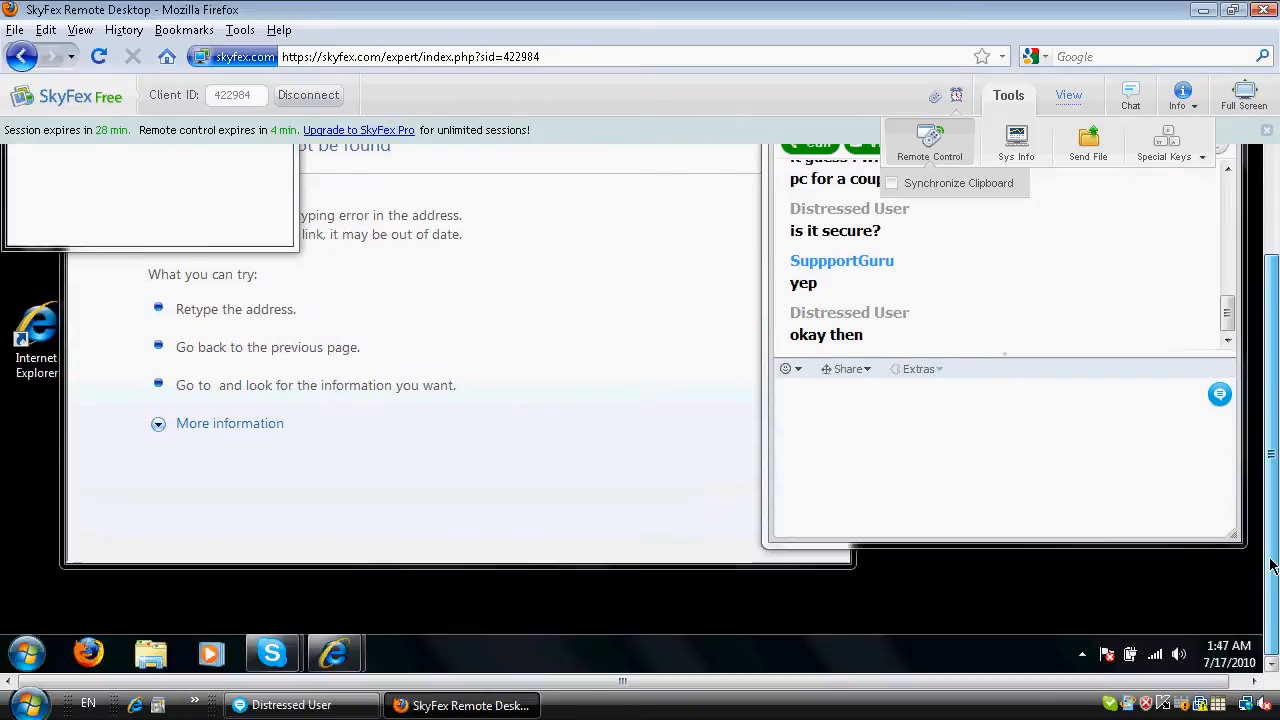
On the remote computer, browse to C:\Windows\System32\drivers\etc and open the hosts file with Notepad.
{"action": "left_click", "coordinate": [27, 653]}
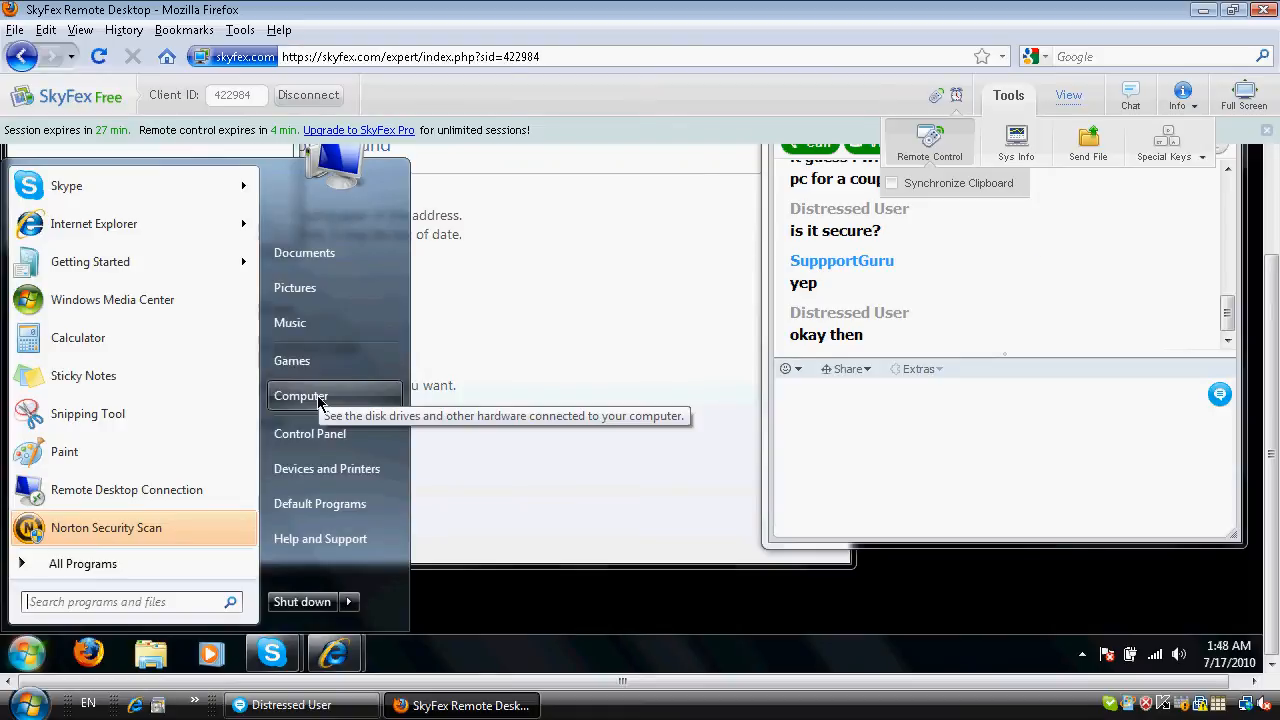
{"action": "left_click", "coordinate": [319, 398]}
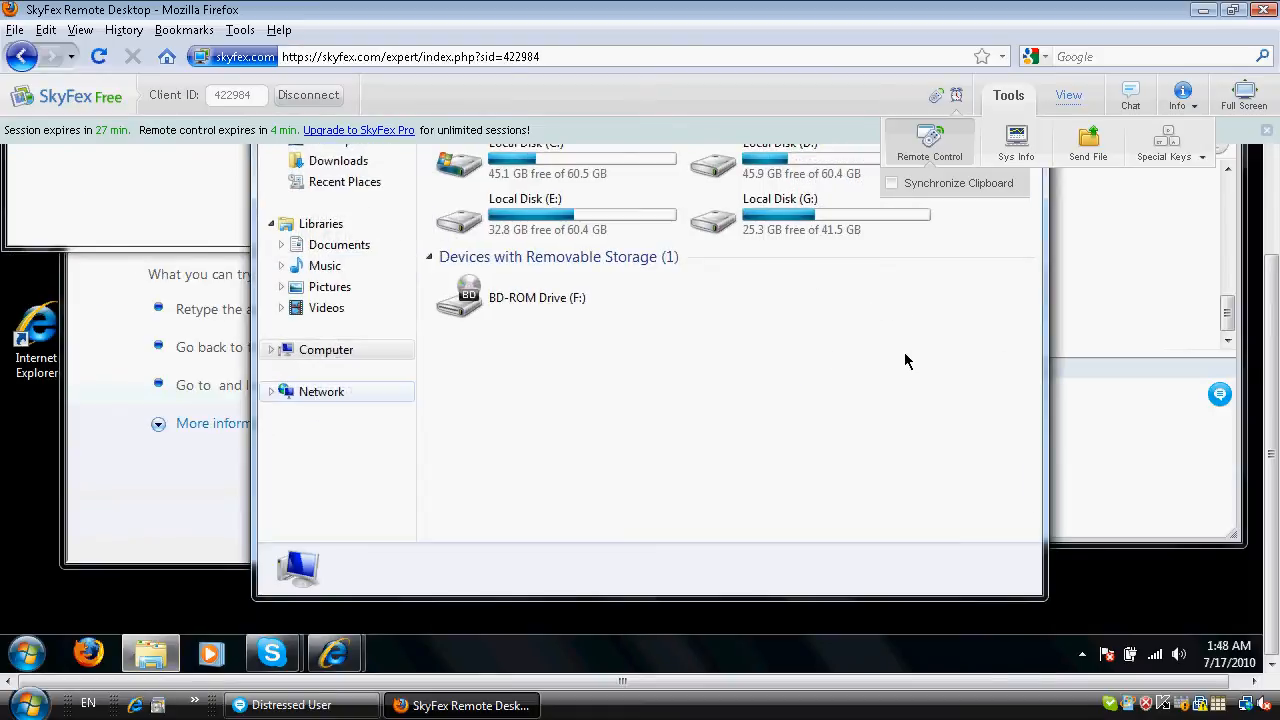
{"action": "double_click", "coordinate": [519, 280]}
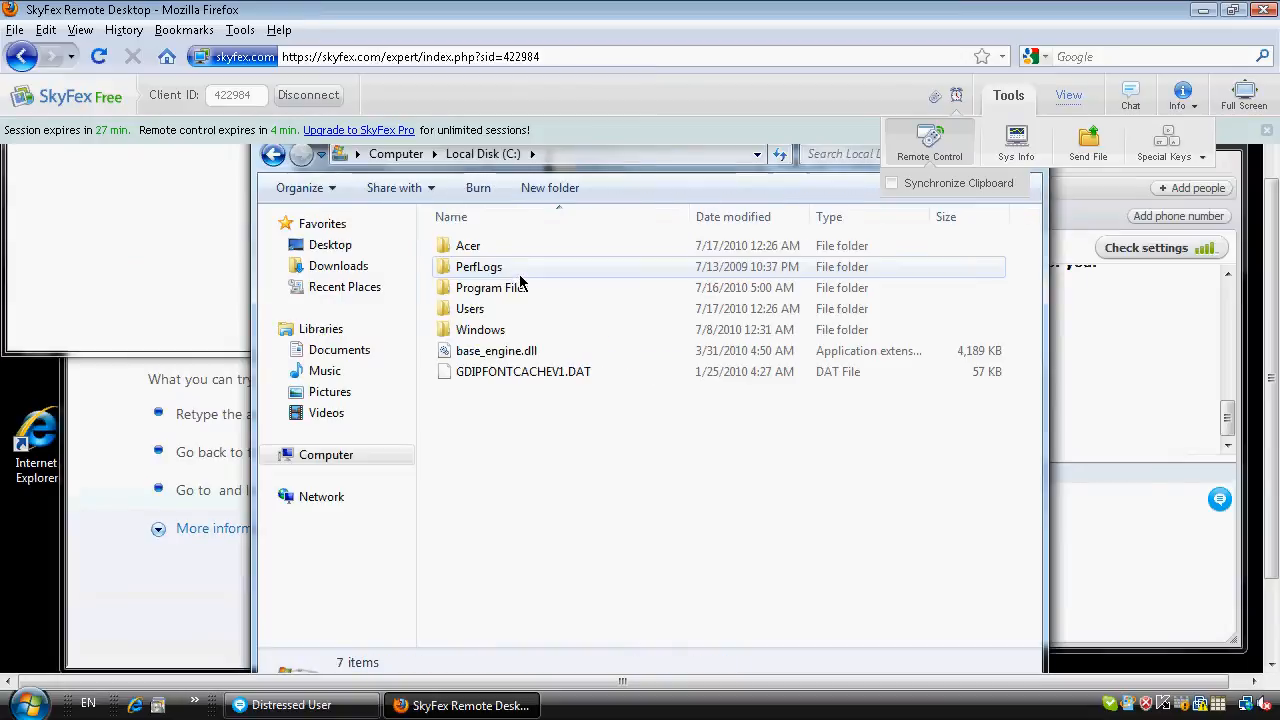
{"action": "double_click", "coordinate": [472, 328]}
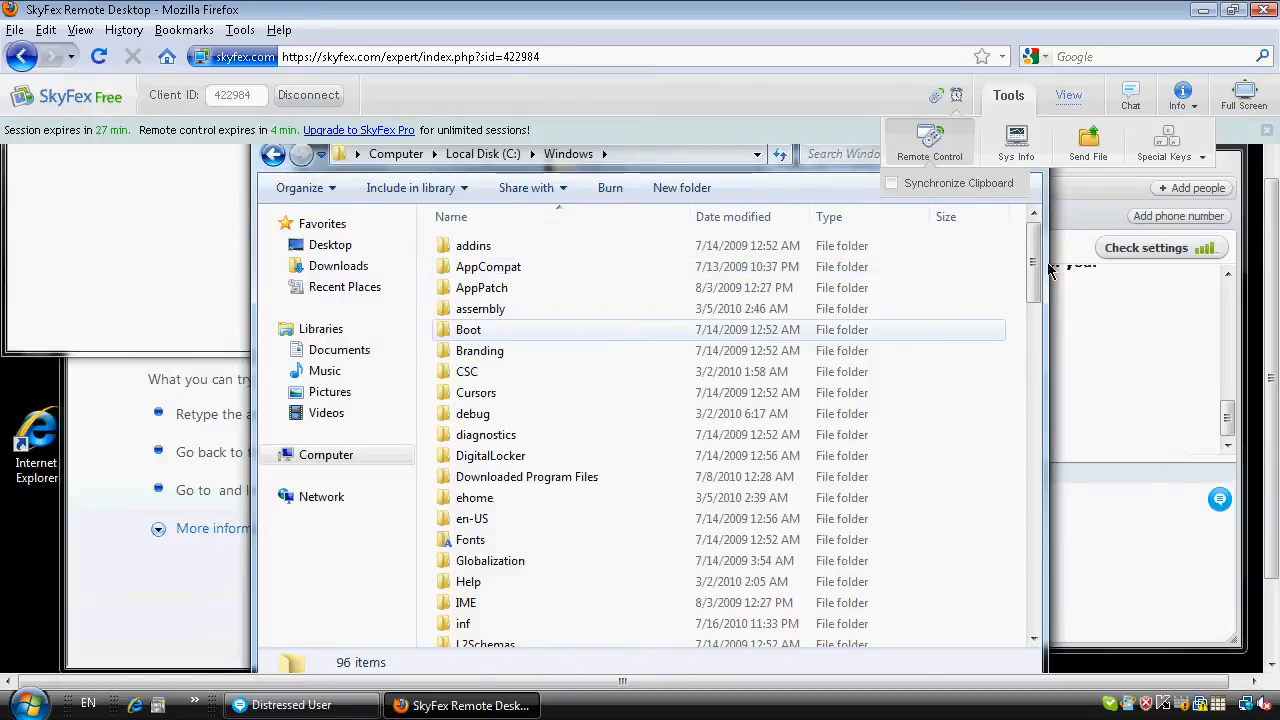
{"action": "left_click", "coordinate": [1035, 388]}
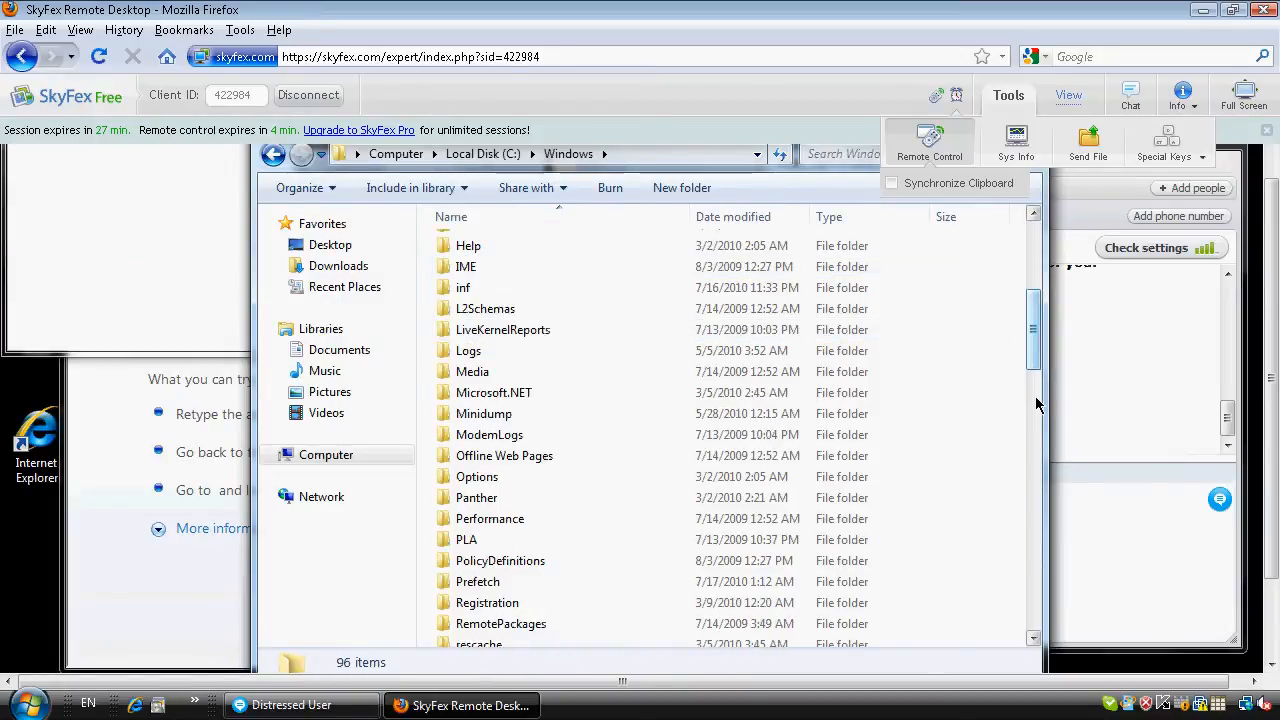
{"action": "left_click", "coordinate": [1034, 398]}
{"action": "left_click", "coordinate": [1033, 400]}
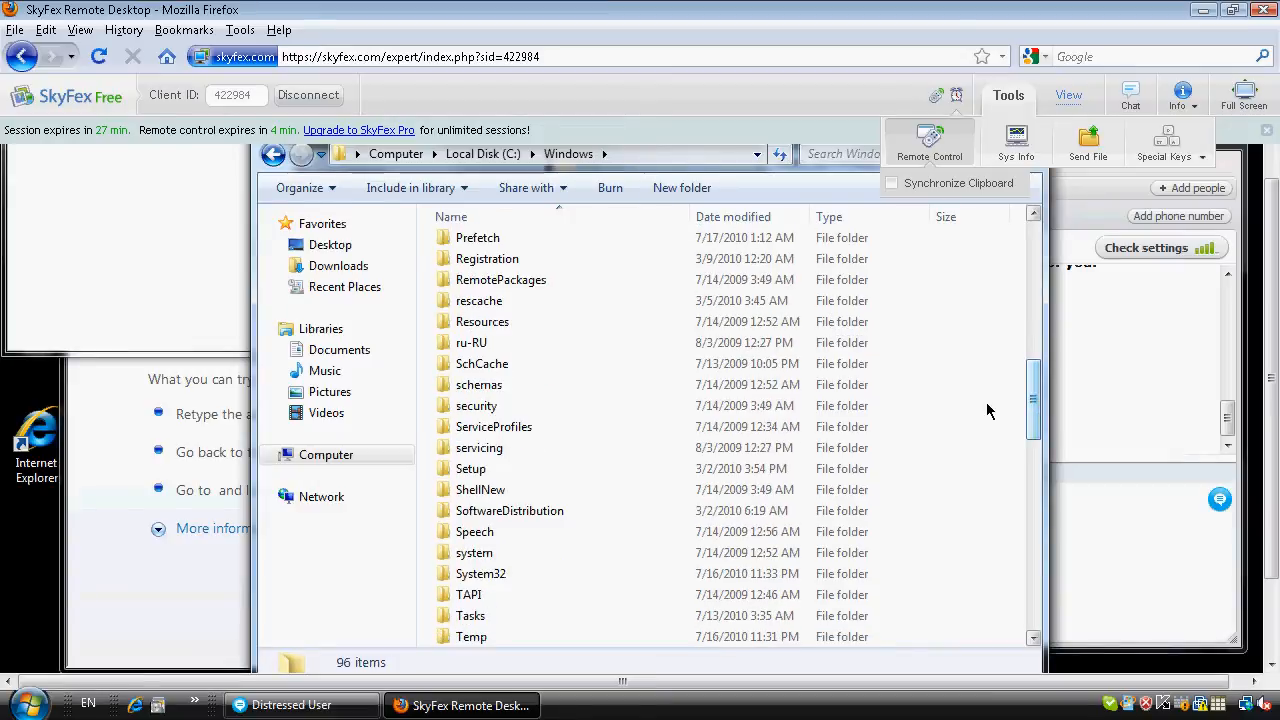
{"action": "double_click", "coordinate": [491, 573]}
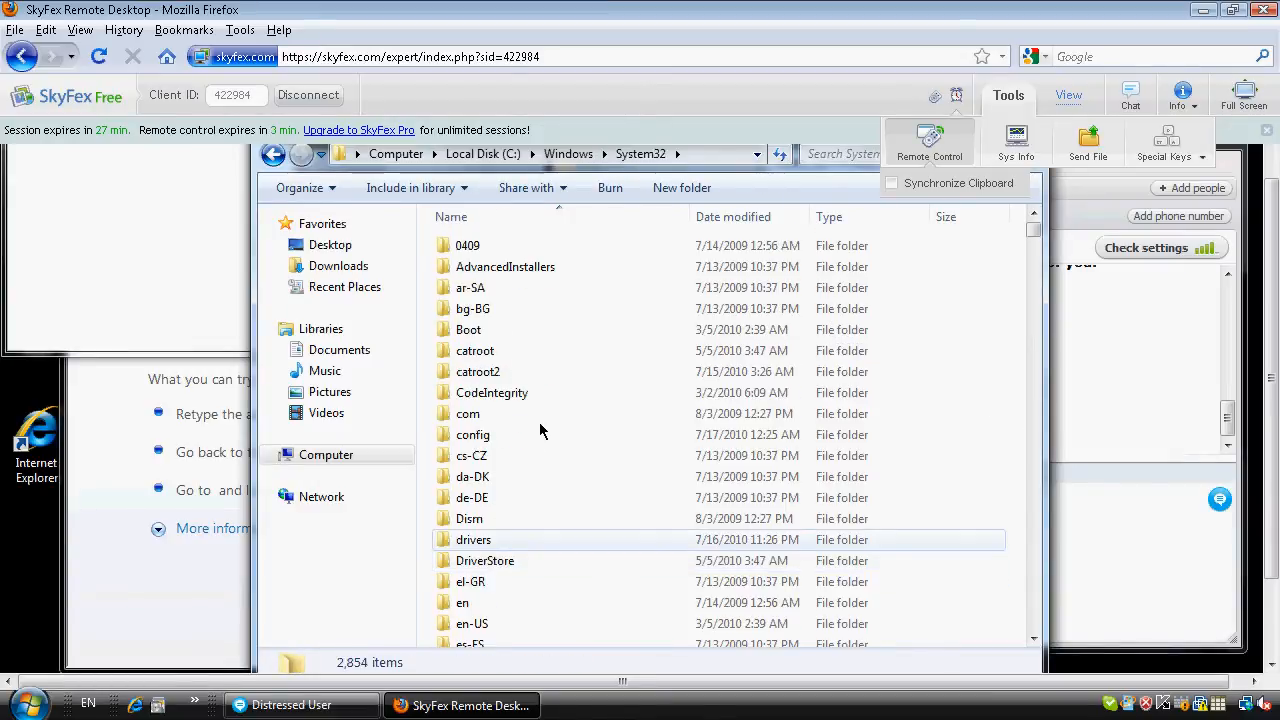
{"action": "double_click", "coordinate": [487, 540]}
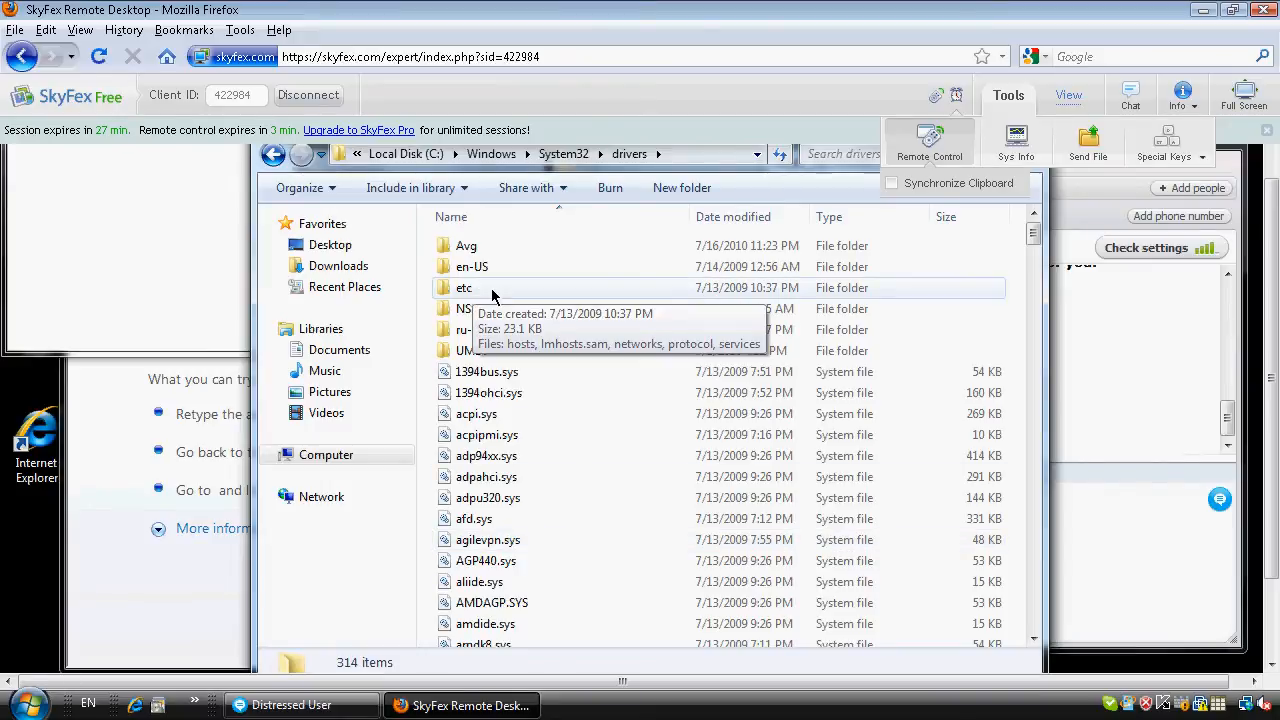
{"action": "double_click", "coordinate": [485, 289]}
{"action": "double_click", "coordinate": [481, 246]}
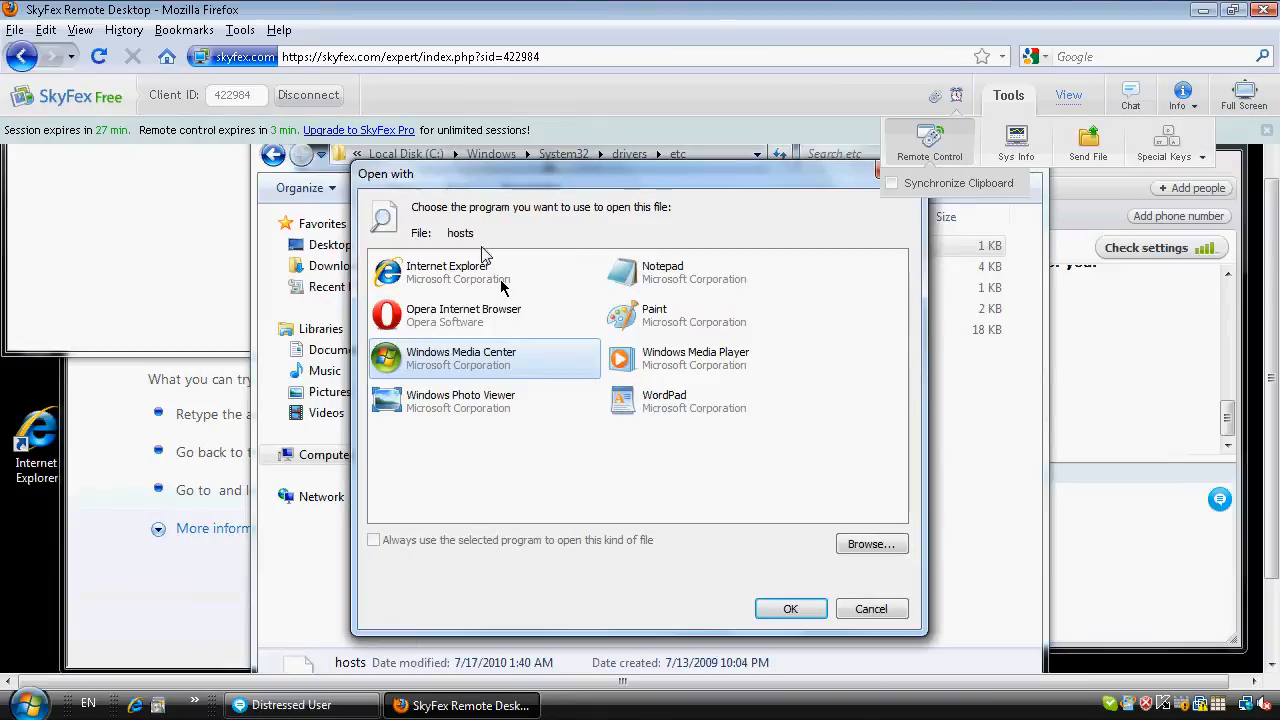
{"action": "double_click", "coordinate": [660, 294]}
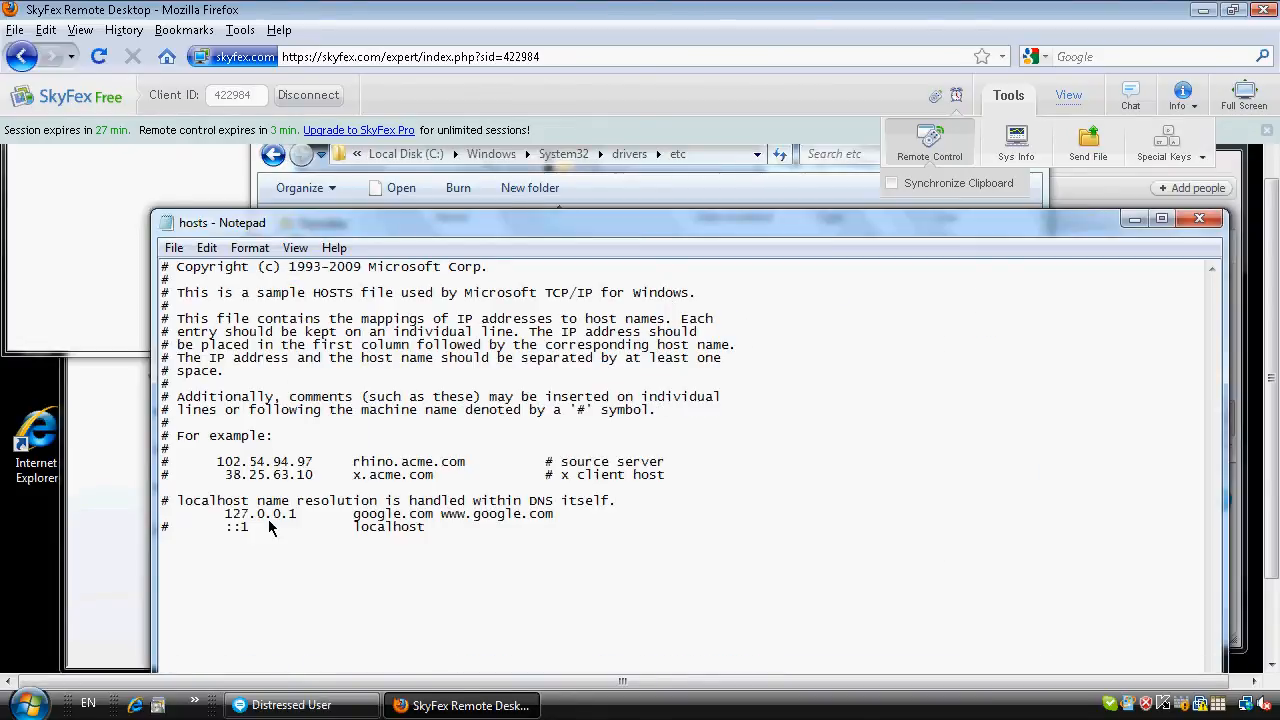
{"action": "left_click_drag", "start_coordinate": [458, 519], "coordinate": [210, 517]}
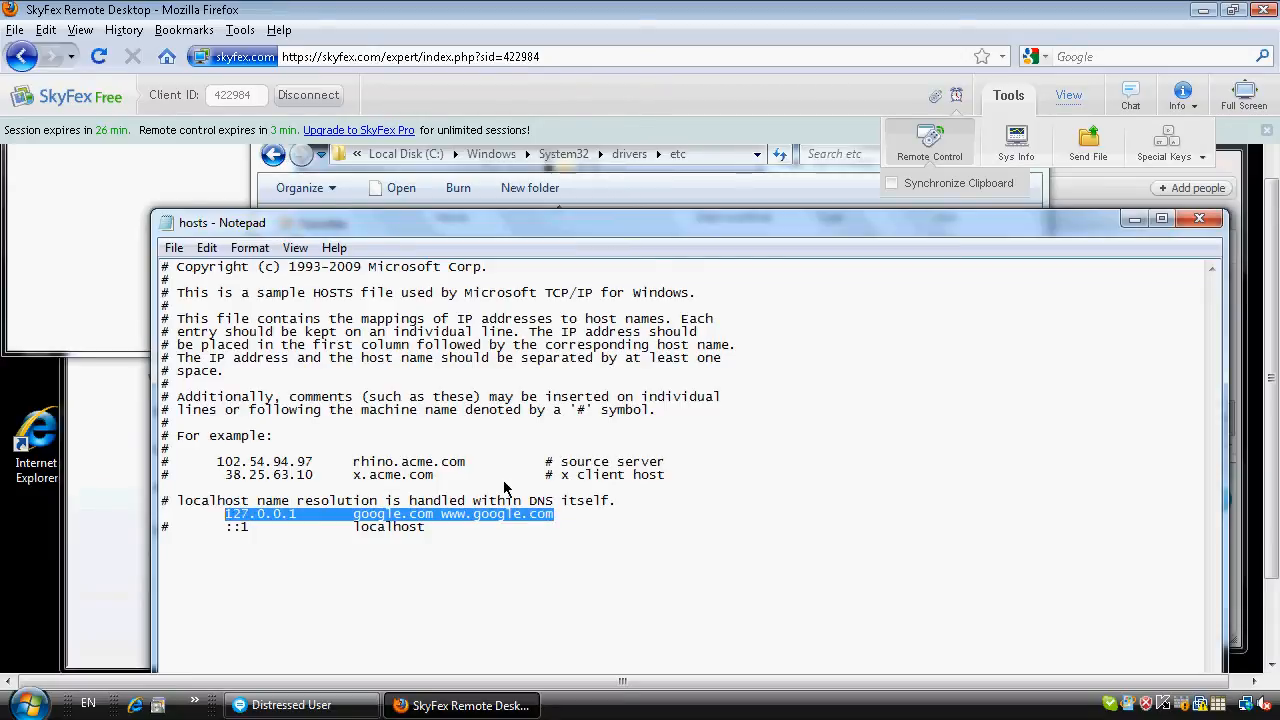
{"action": "key", "text": "Right"}
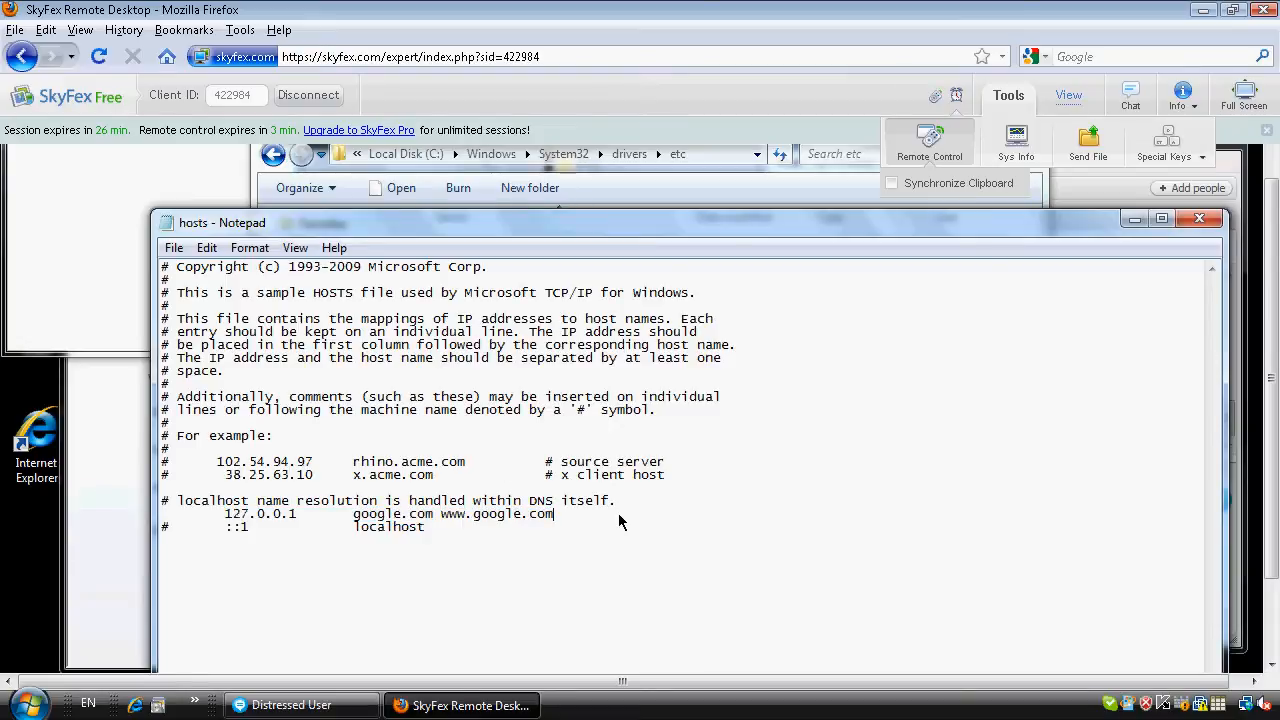
{"action": "key", "text": "ctrl+shift+Left"}
{"action": "key", "text": "ctrl+shift+Left"}
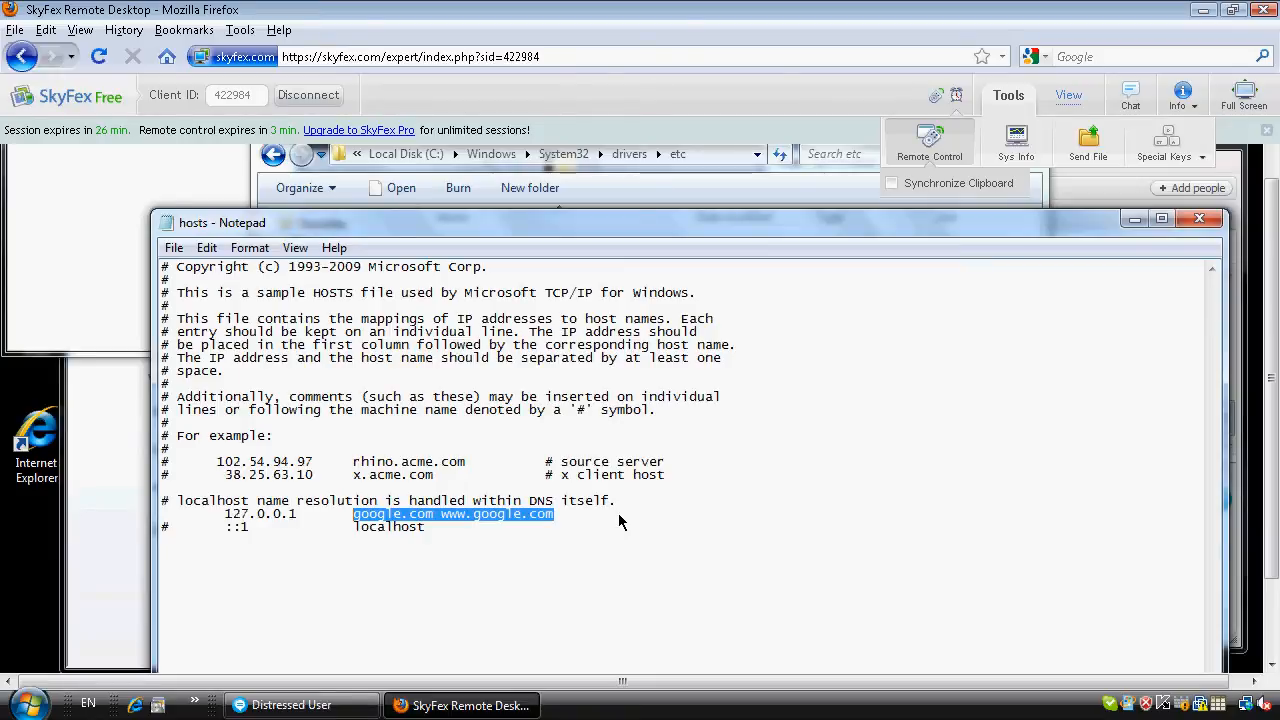
{"action": "key", "text": "Delete"}
{"action": "type", "text": "localhost"}
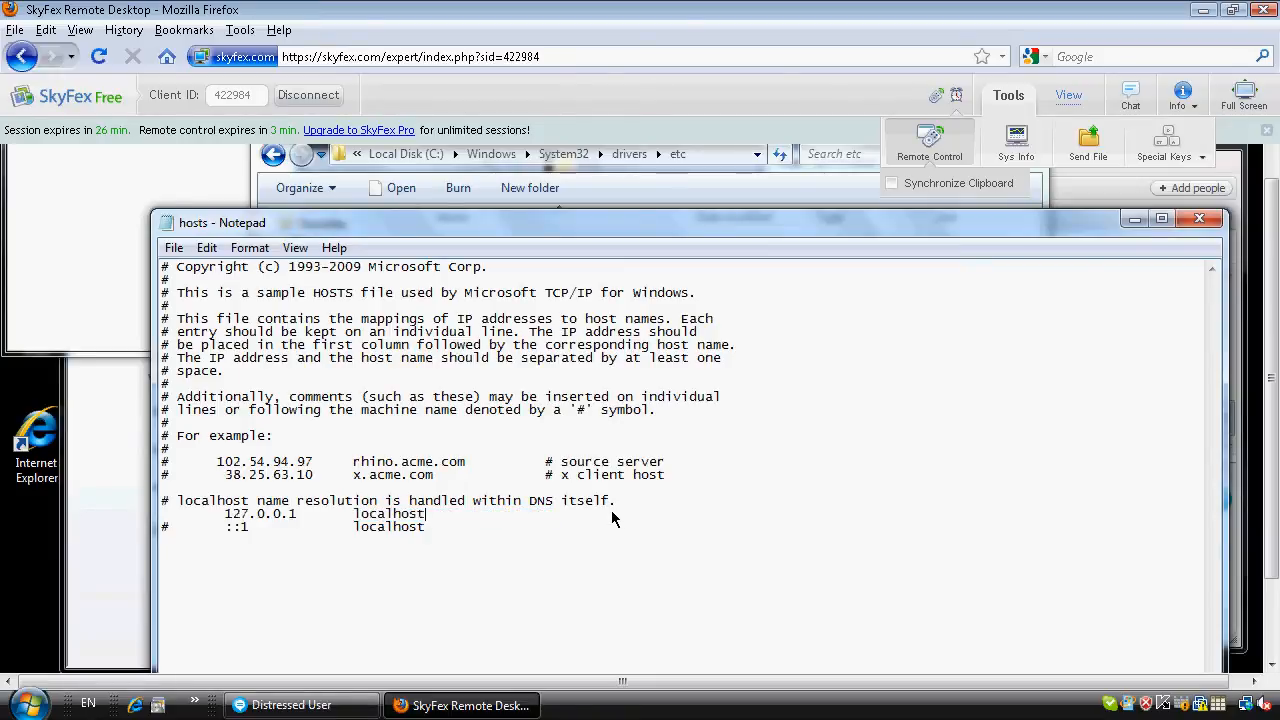
{"action": "left_click", "coordinate": [174, 248]}
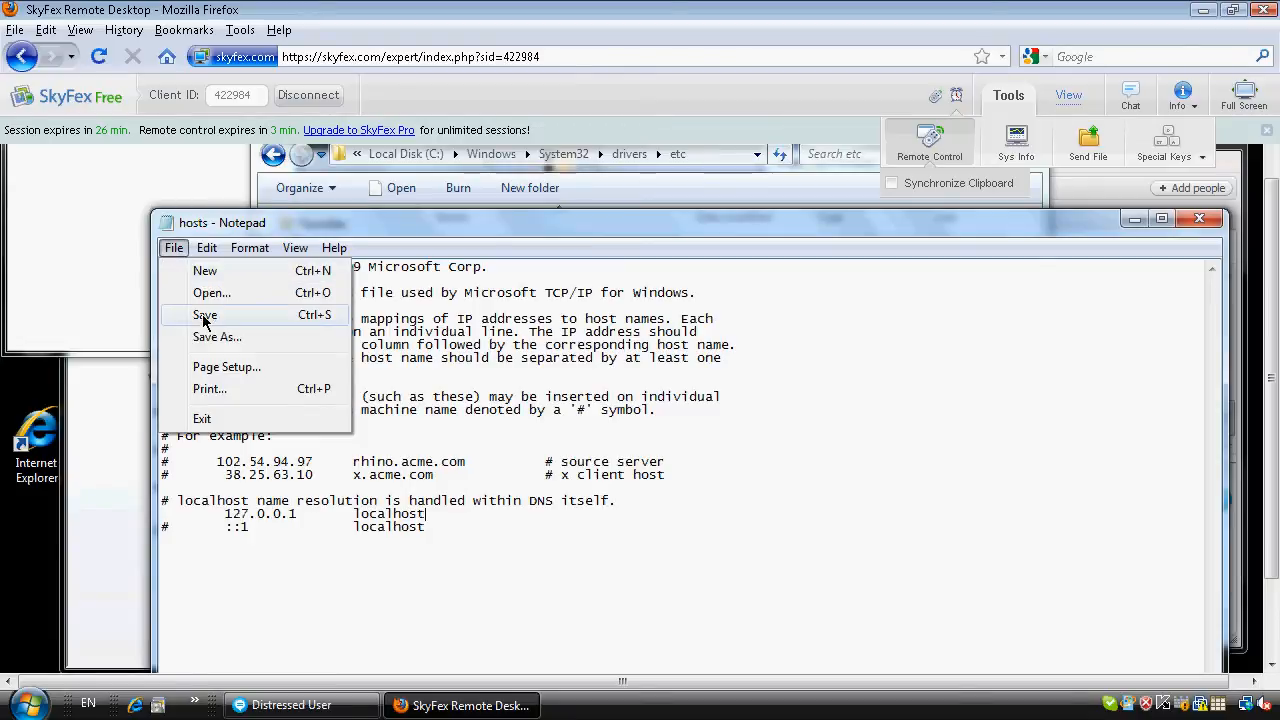
{"action": "left_click", "coordinate": [204, 316]}
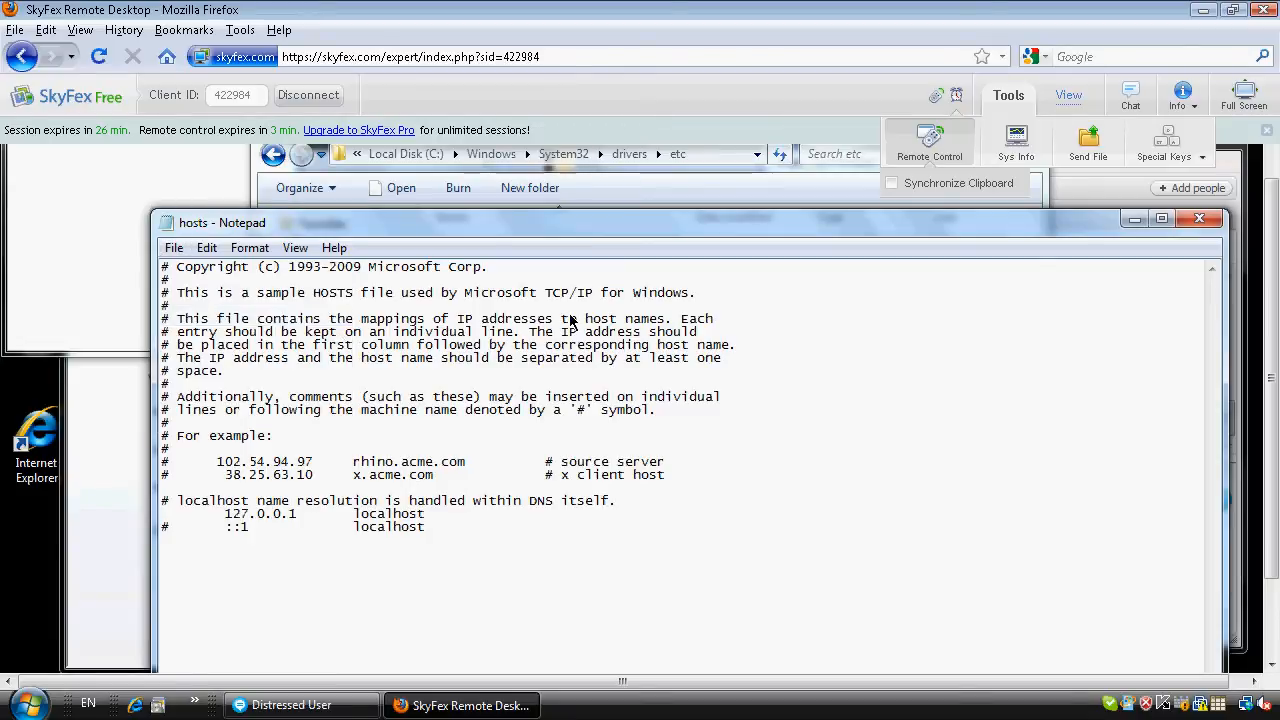
{"action": "left_click", "coordinate": [1197, 221]}
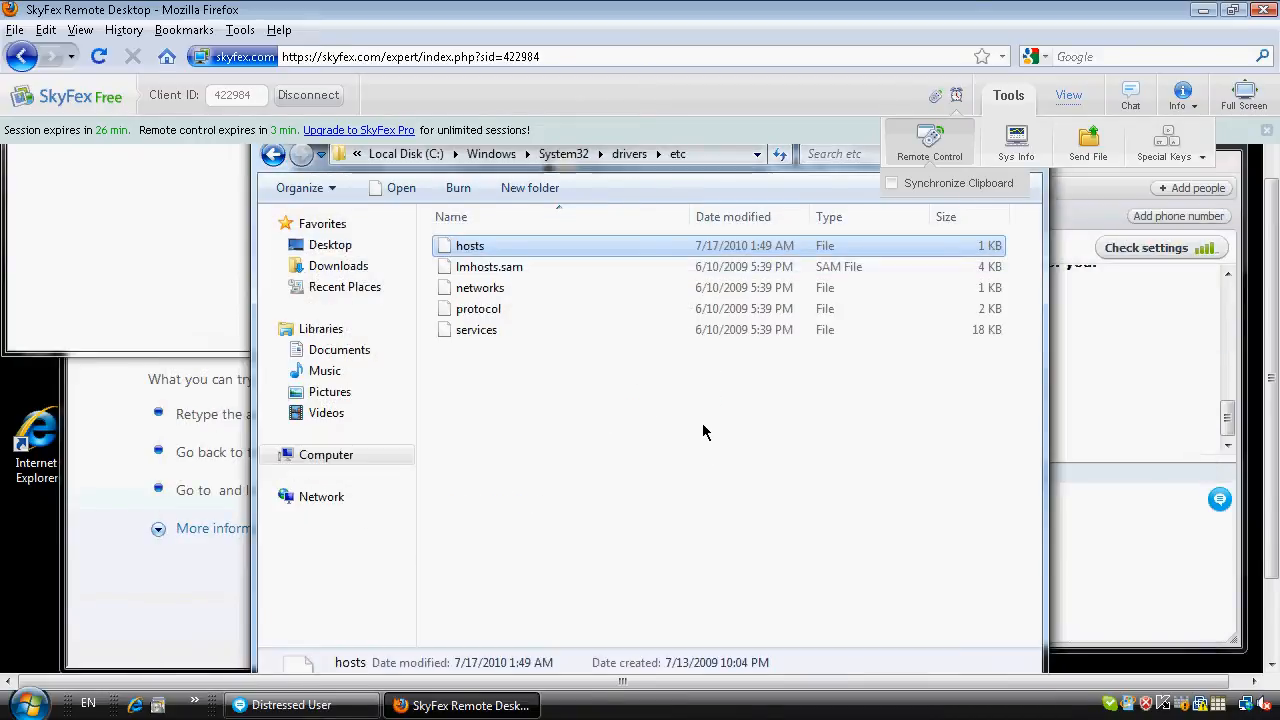
Open Internet Explorer on the remote computer to check that the Google page loads, then close it.
{"action": "left_click", "coordinate": [37, 440]}
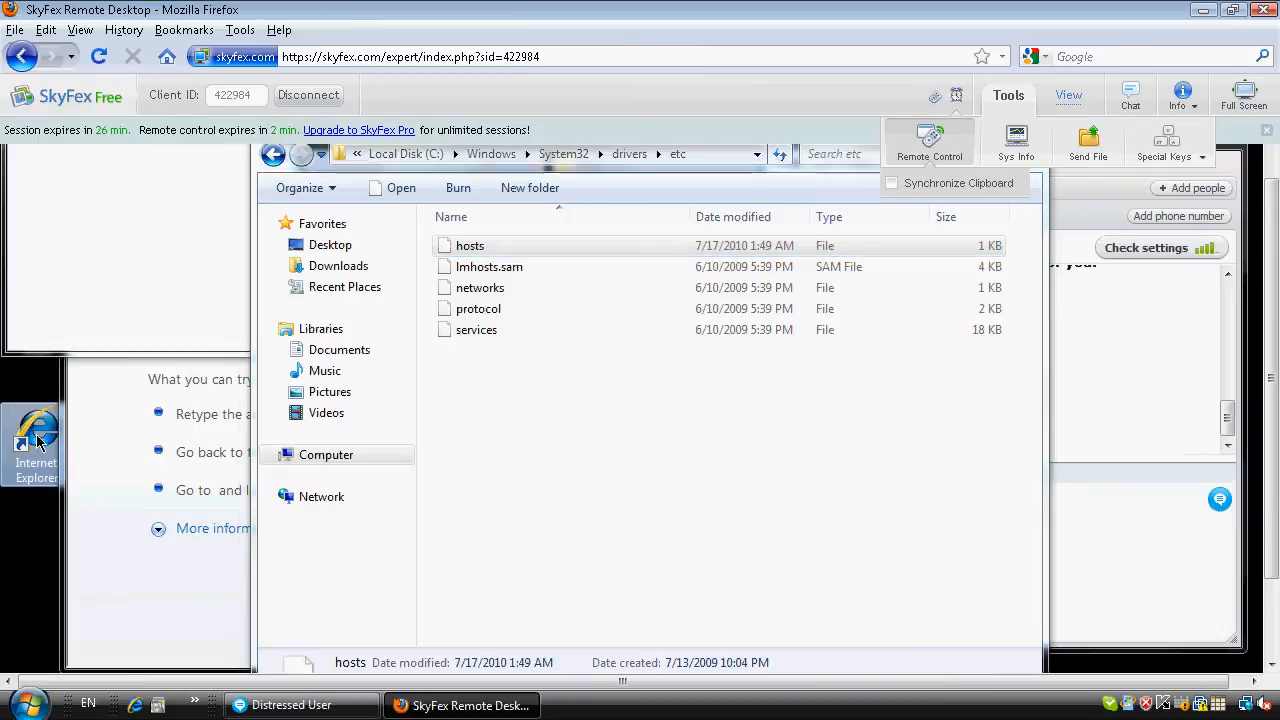
{"action": "double_click", "coordinate": [40, 445]}
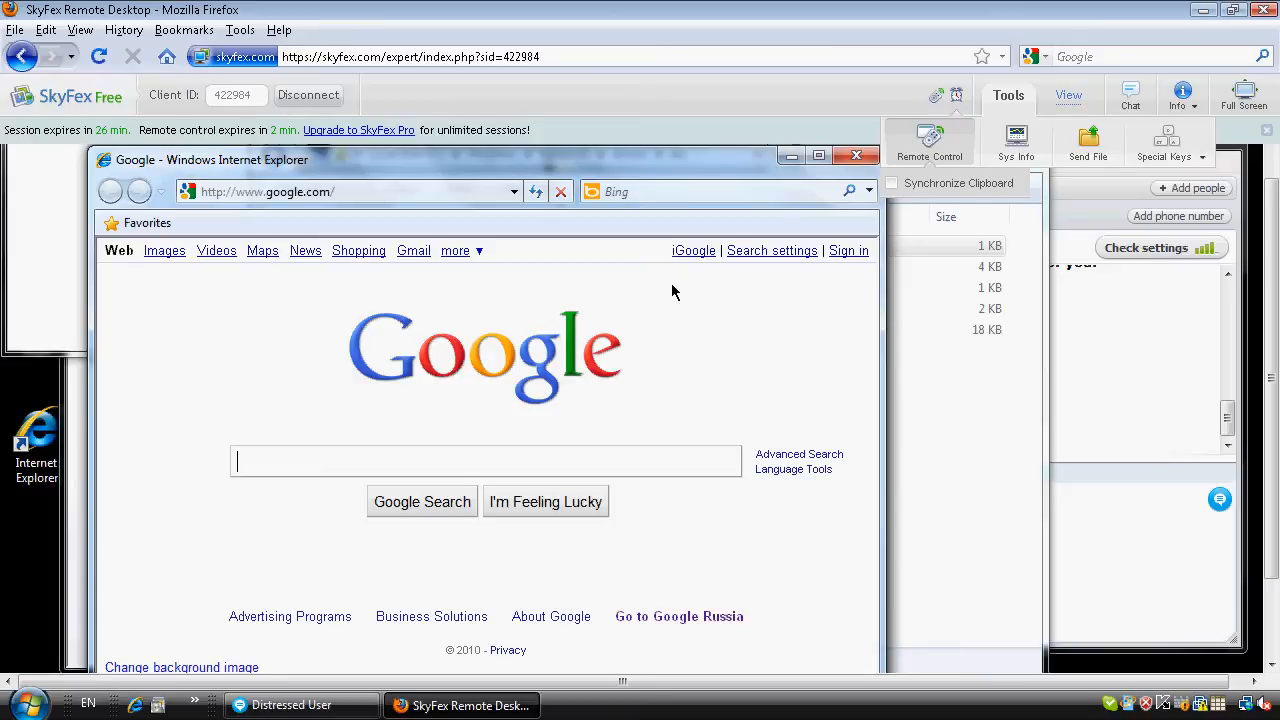
{"action": "left_click", "coordinate": [855, 158]}
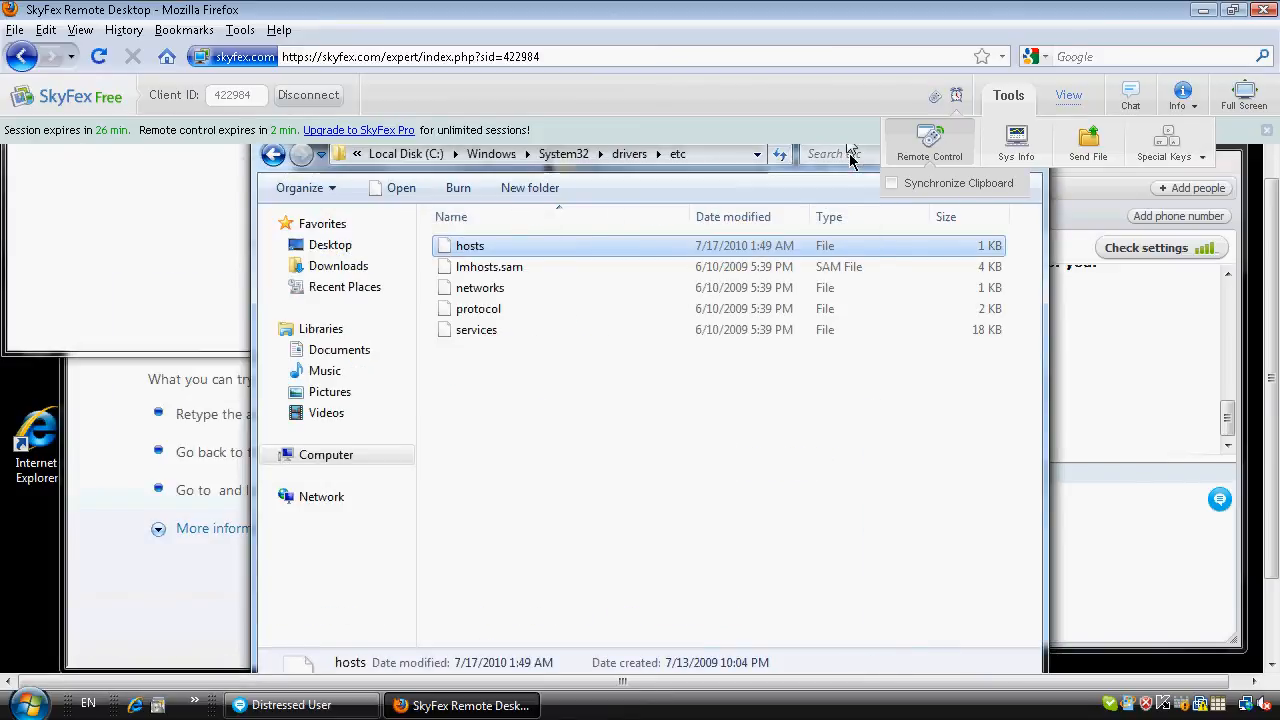
Send the messages "great!" and "you fixed it" from the remote computer's Skype chat.
{"action": "left_click", "coordinate": [1091, 509]}
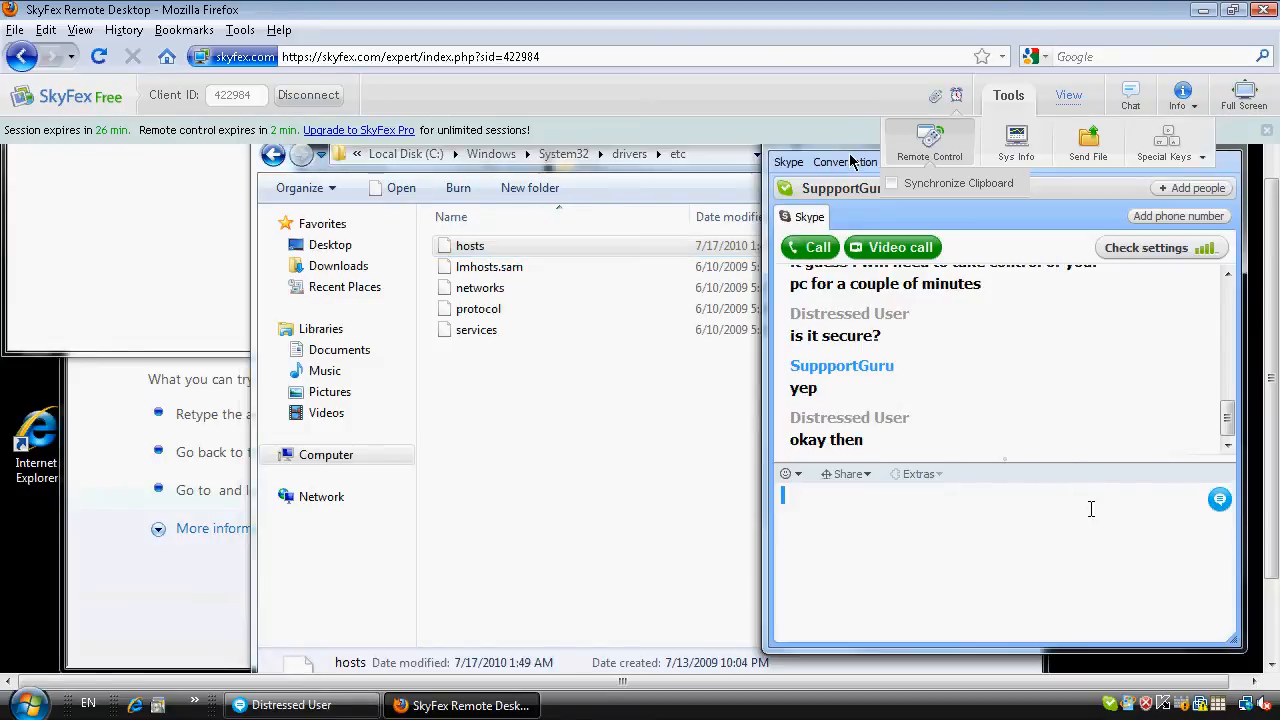
{"action": "type", "text": "great!"}
{"action": "key", "text": "Return"}
{"action": "type", "text": "you fixed it"}
{"action": "key", "text": "Return"}
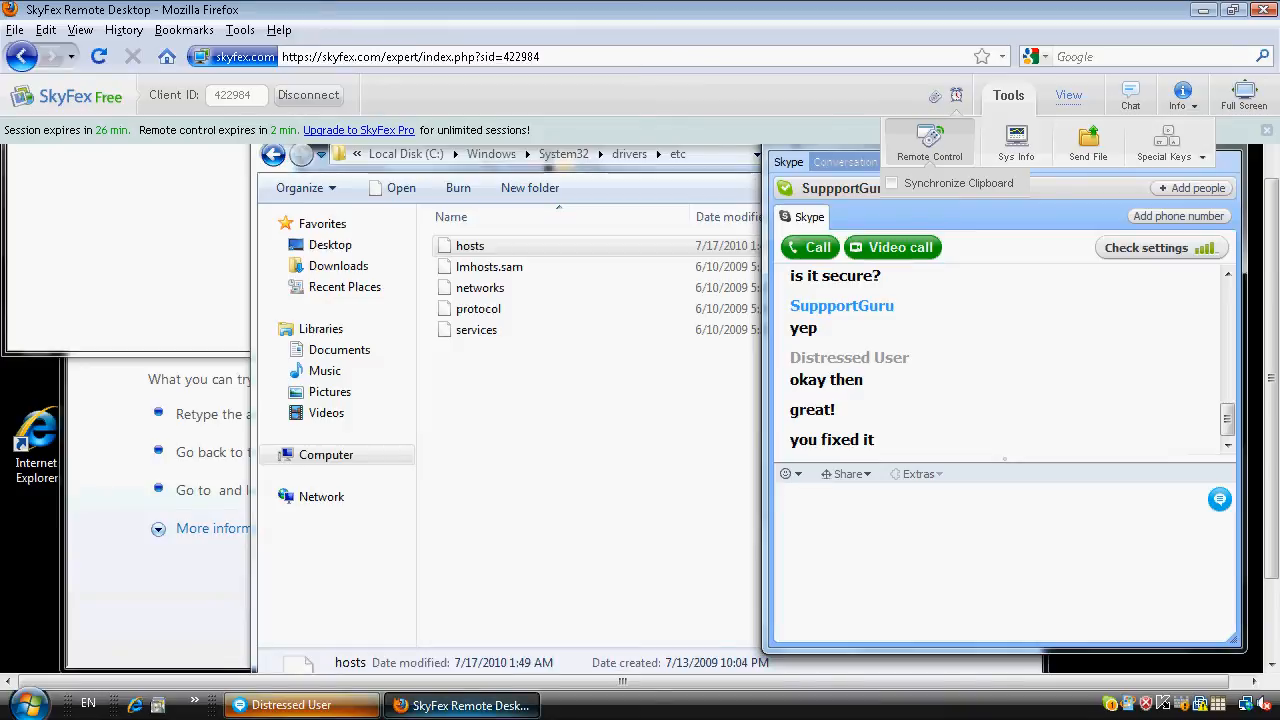
Reply "yeah" in the local Skype chat with Distressed User and disconnect the SkyFex remote session.
{"action": "left_click", "coordinate": [292, 705]}
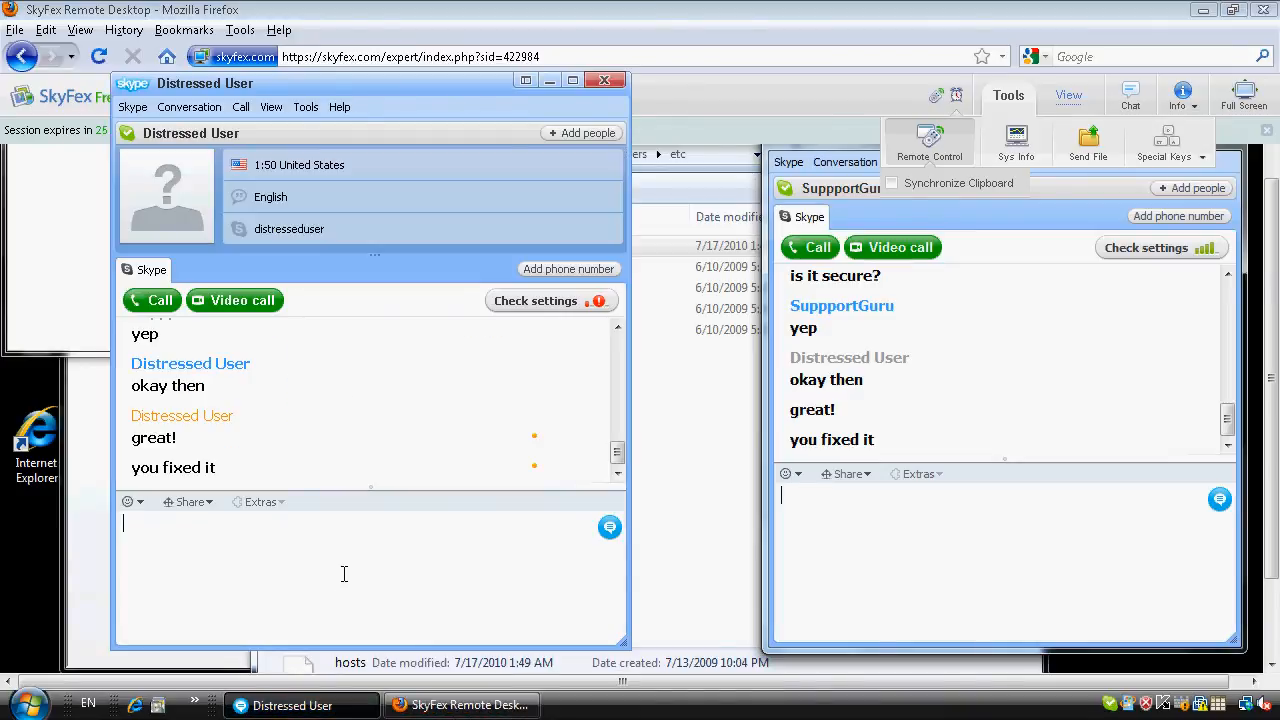
{"action": "type", "text": "yeah"}
{"action": "key", "text": "Return"}
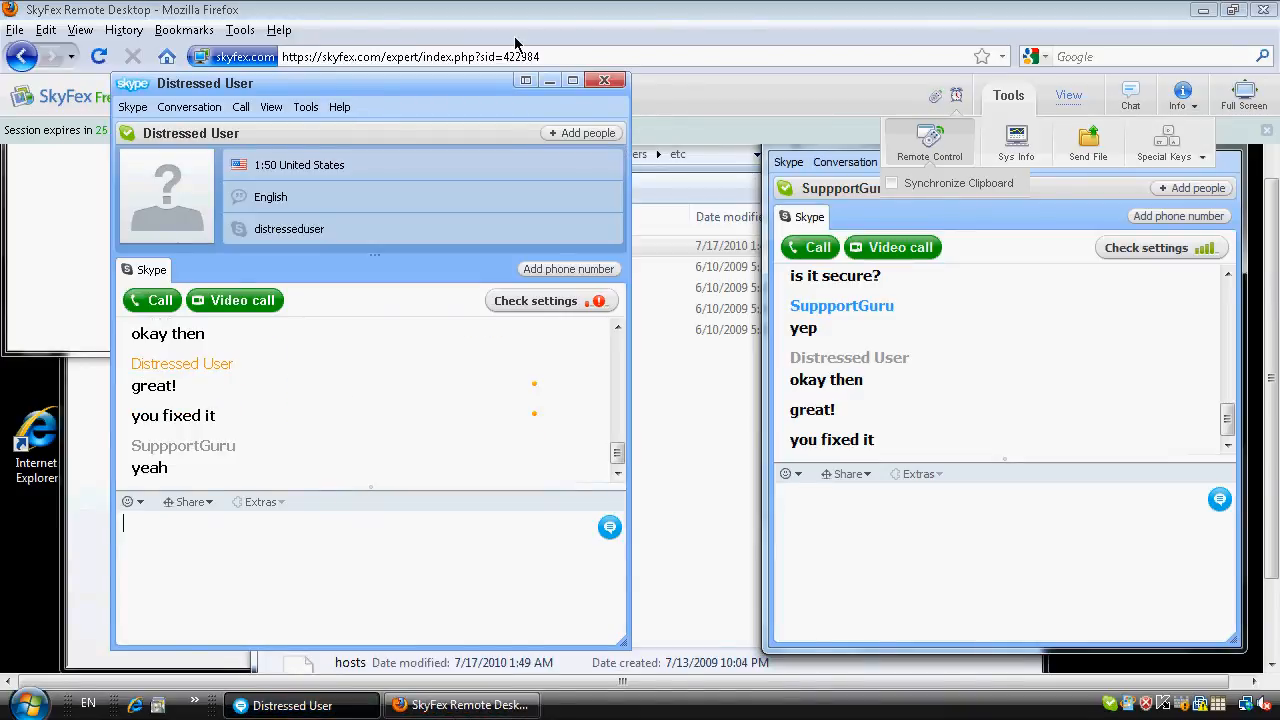
{"action": "left_click", "coordinate": [510, 18]}
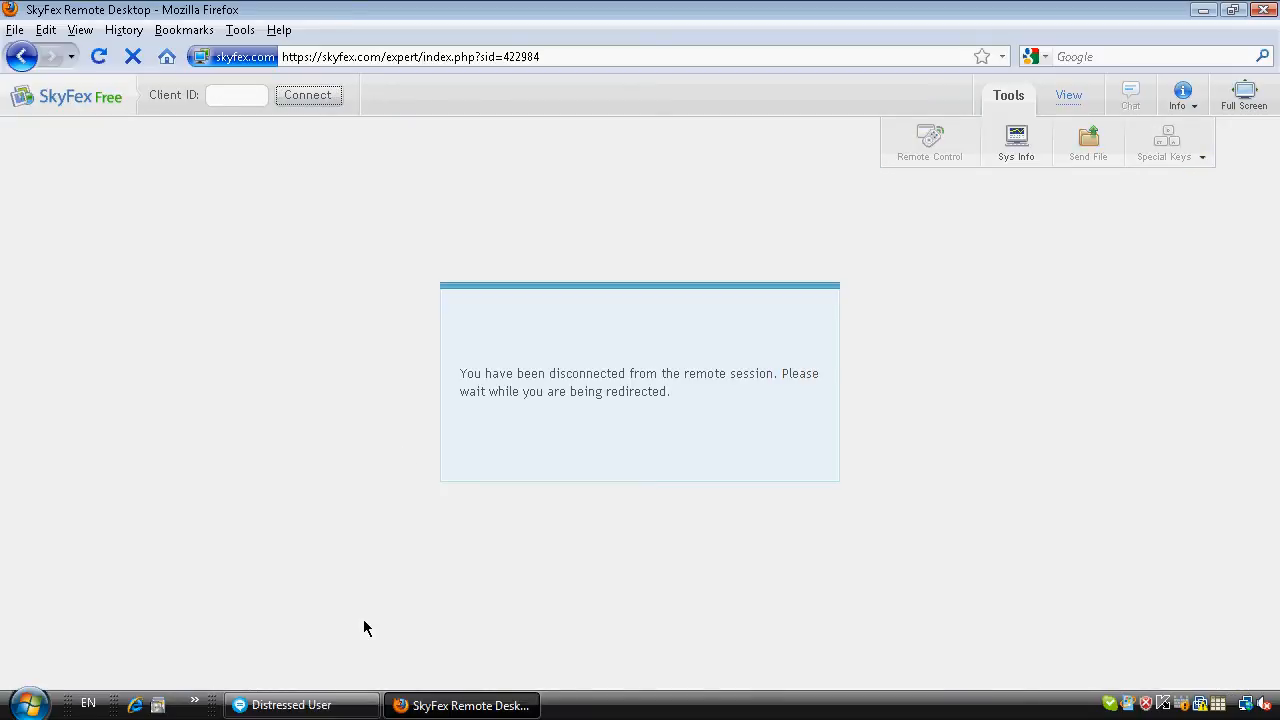
{"action": "left_click", "coordinate": [343, 706]}
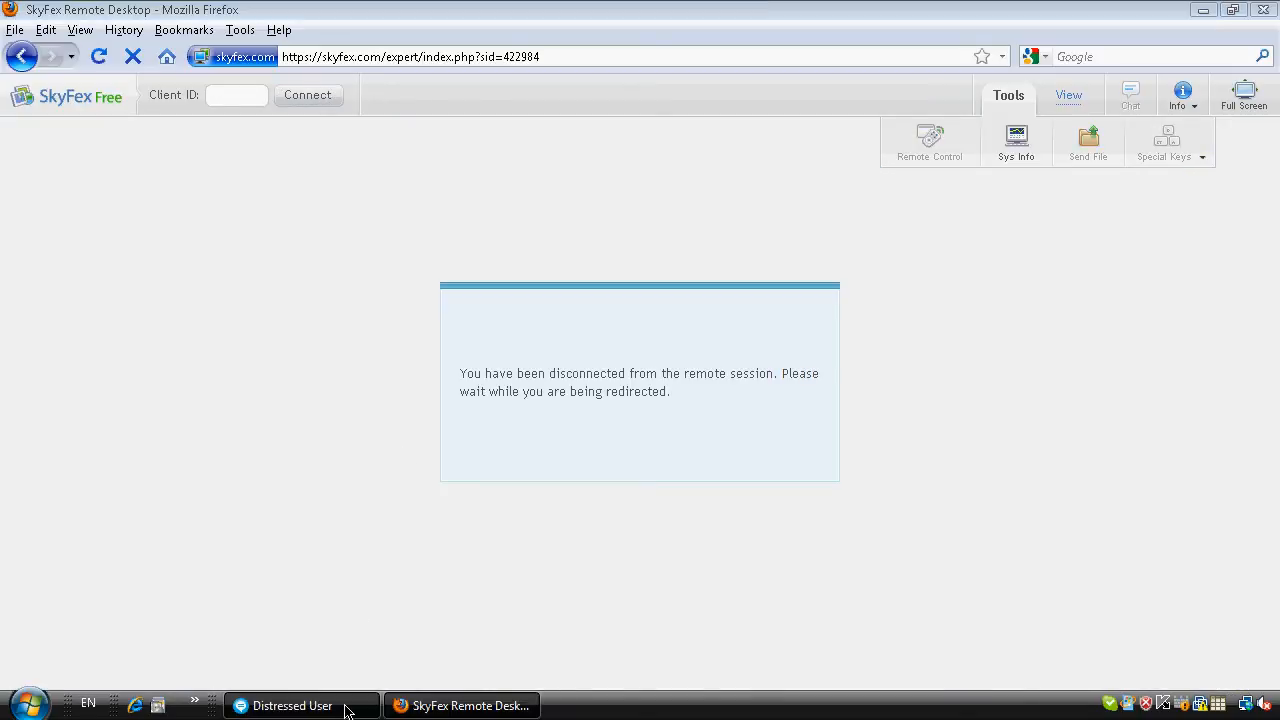
Send the Skype message "i suggest that you check for viruses".
{"action": "type", "text": "i"}
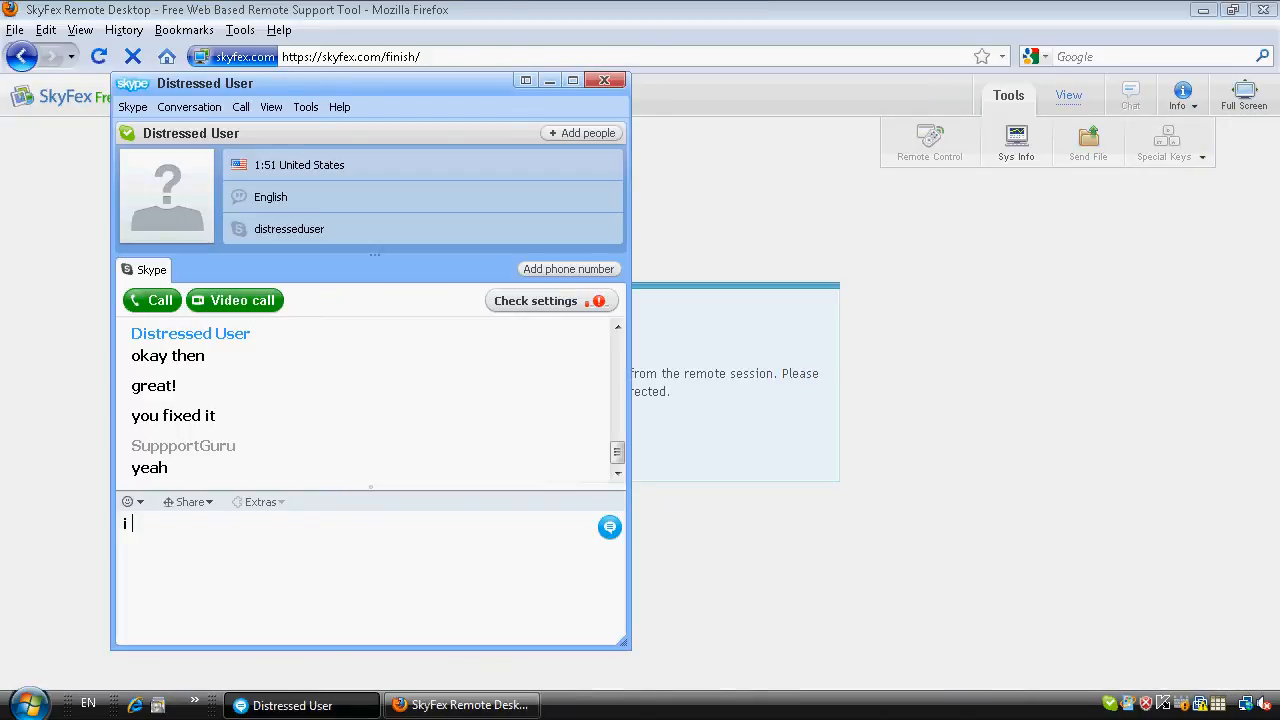
{"action": "type", "text": " suggest that you check for virus"}
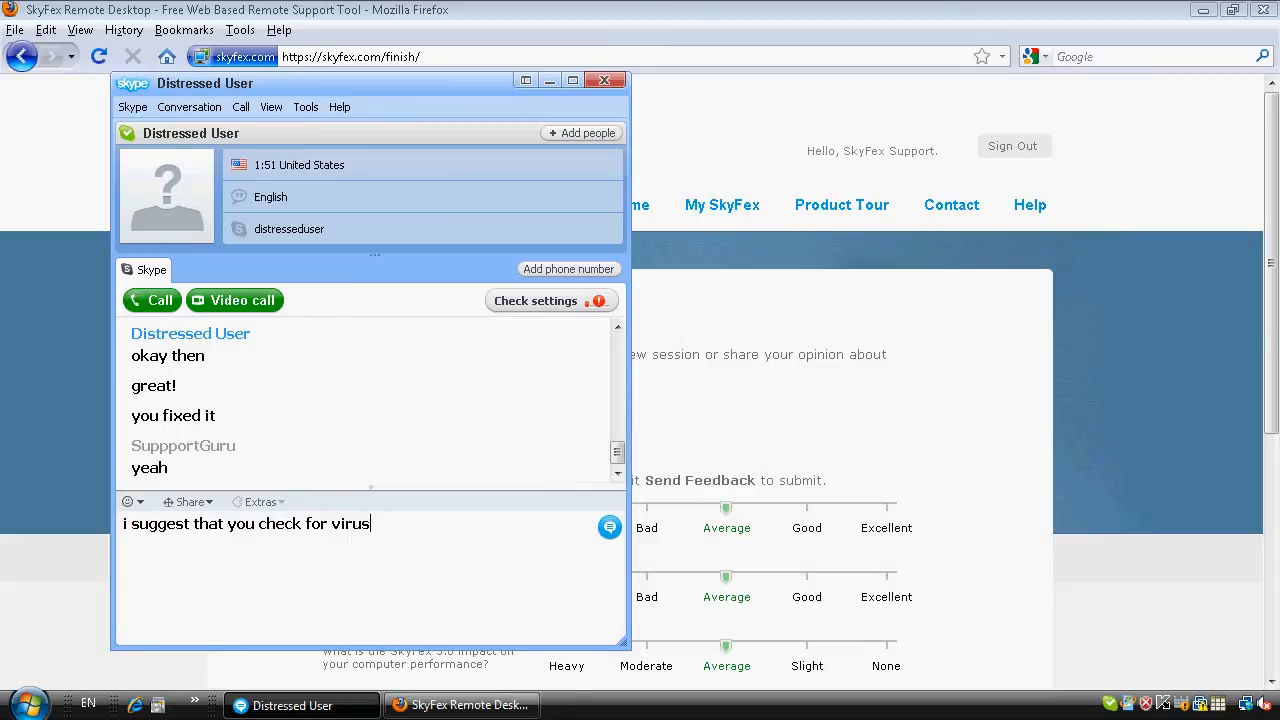
{"action": "type", "text": "es"}
{"action": "key", "text": "Return"}
Send "something put an invalid reference to your internets" and, after the user's reply, "okay. take care".
{"action": "type", "text": "something put an indo"}
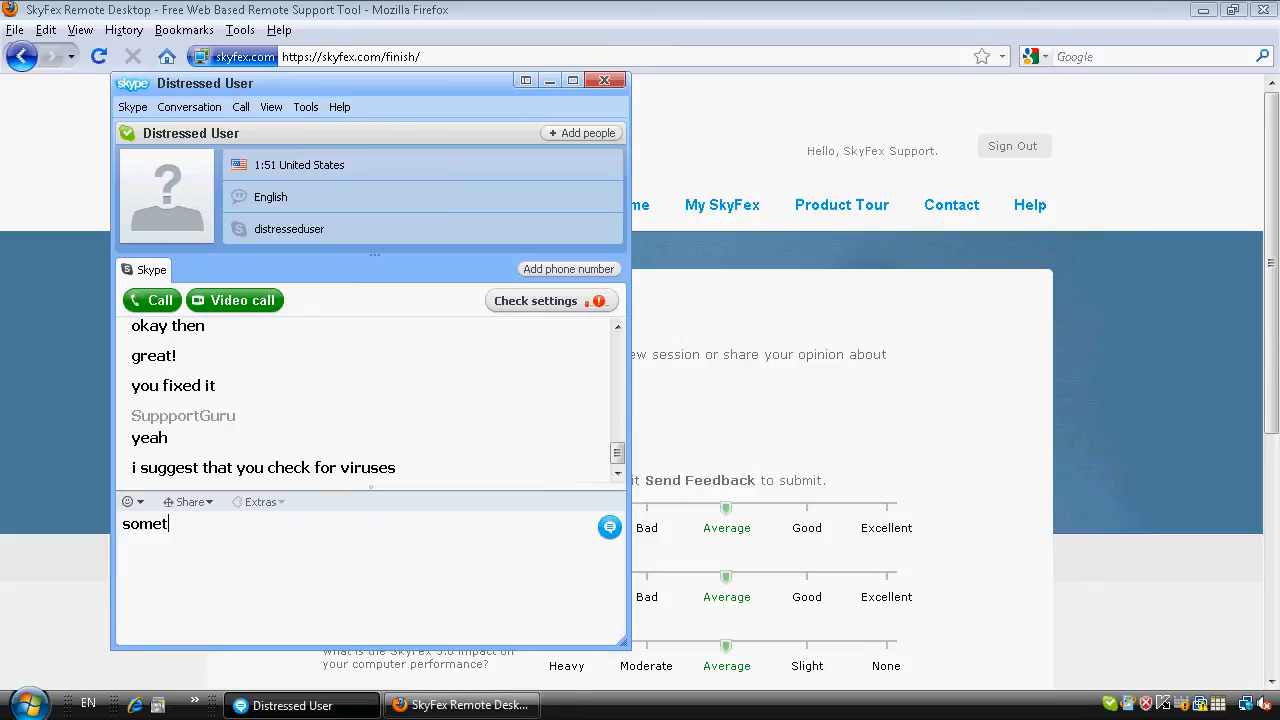
{"action": "key", "text": "BackSpace"}
{"action": "key", "text": "BackSpace"}
{"action": "type", "text": "valid re"}
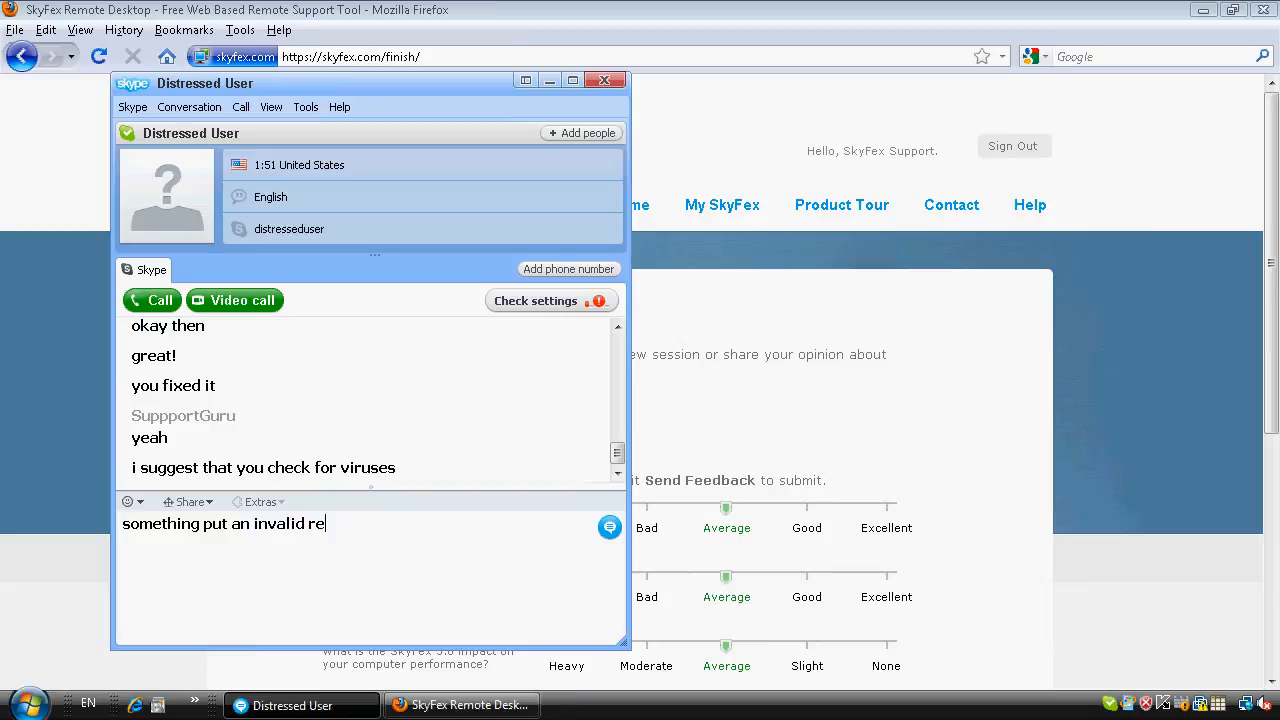
{"action": "type", "text": "ference to your internets"}
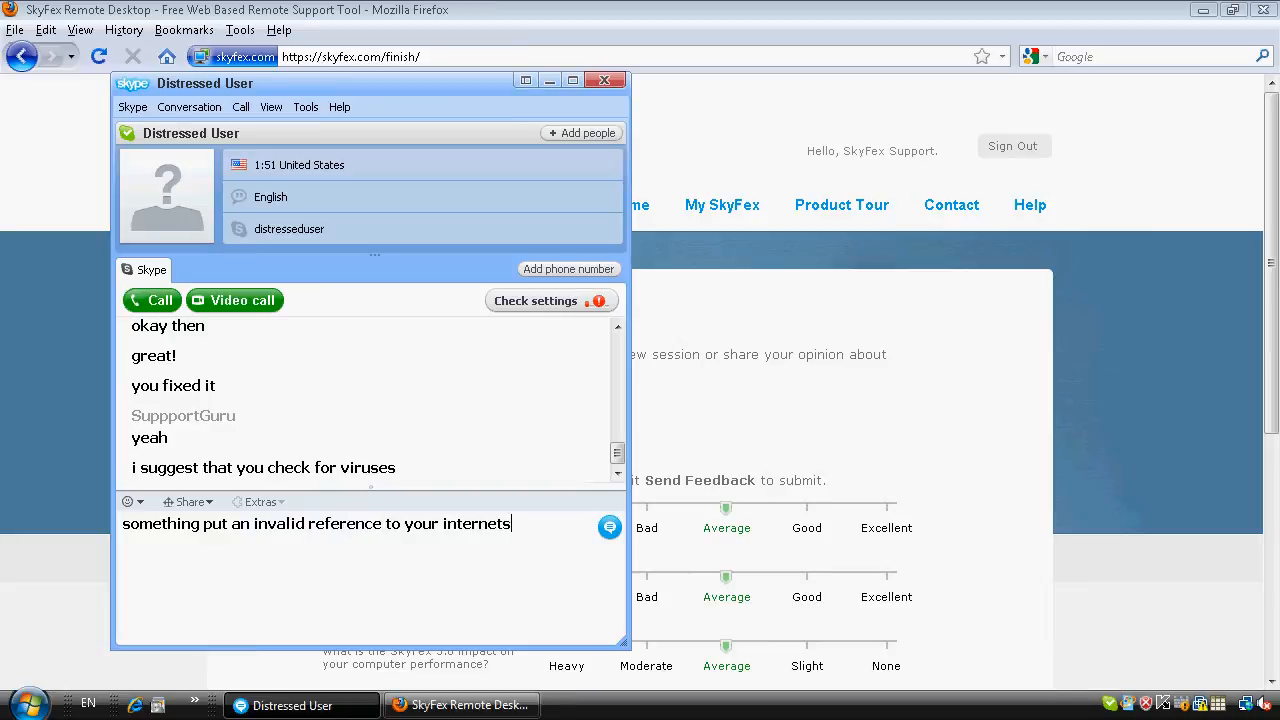
{"action": "key", "text": "Return"}
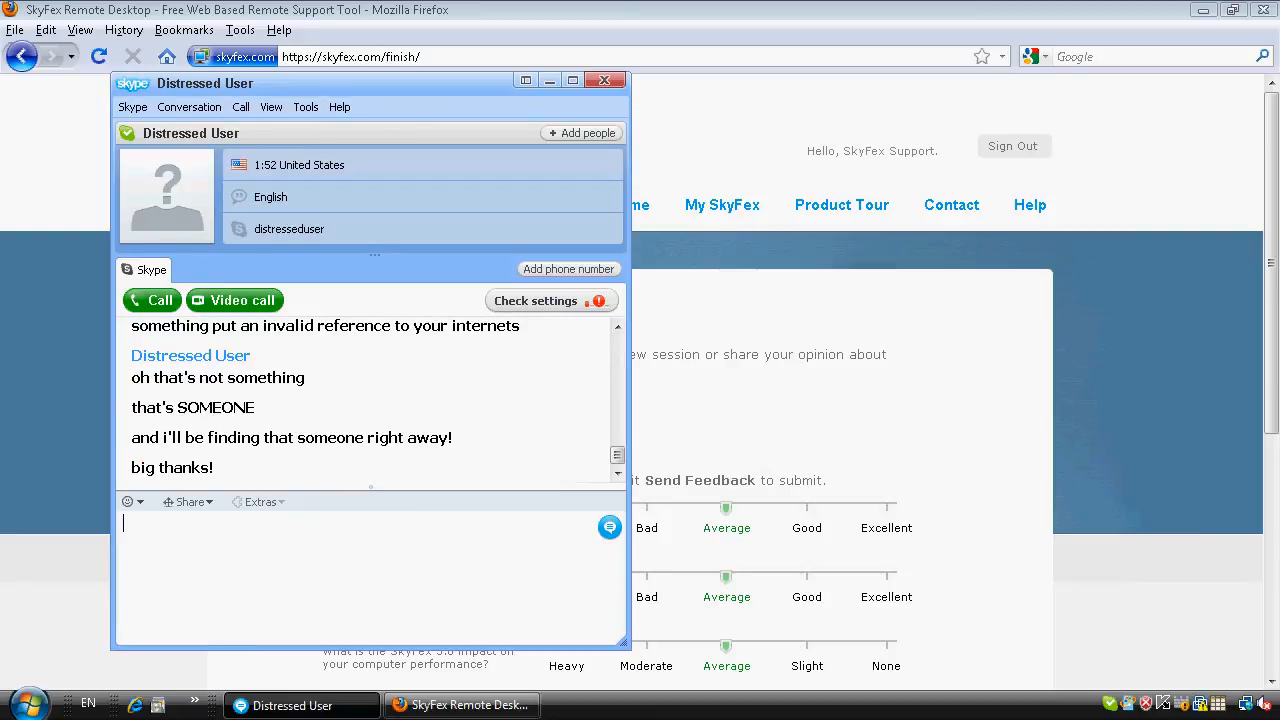
{"action": "type", "text": "okay. take care"}
{"action": "key", "text": "Return"}
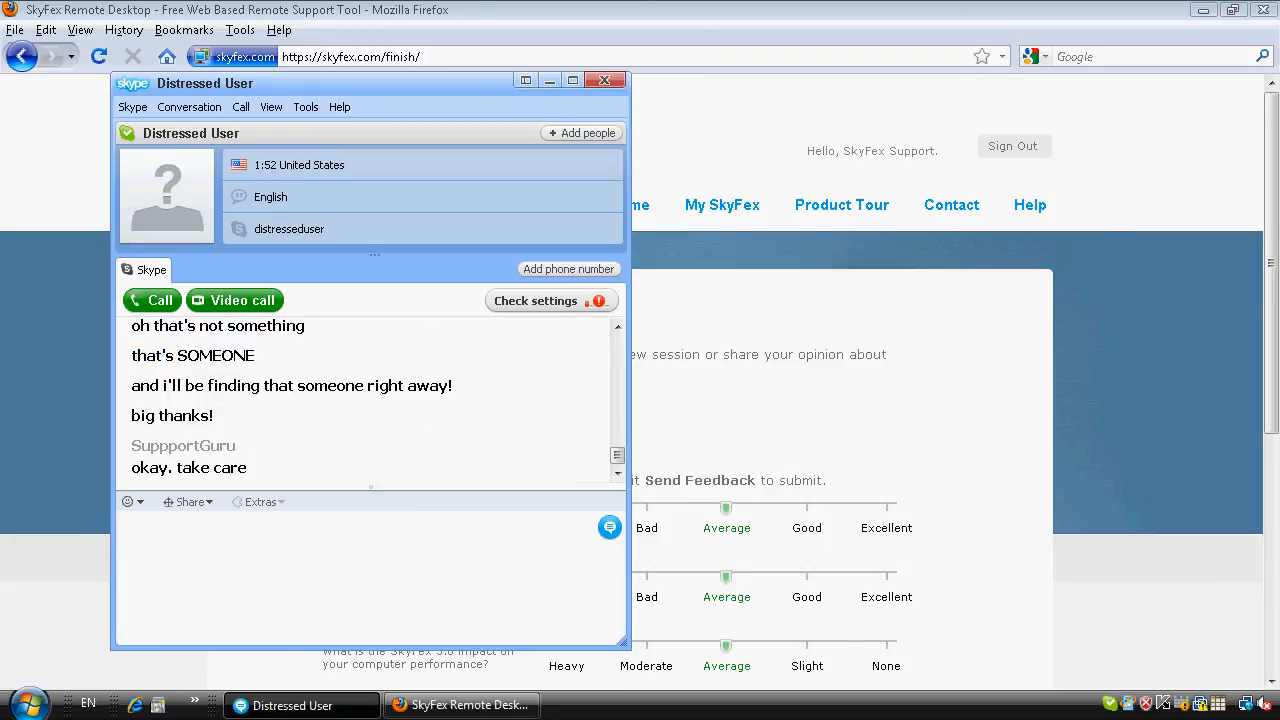